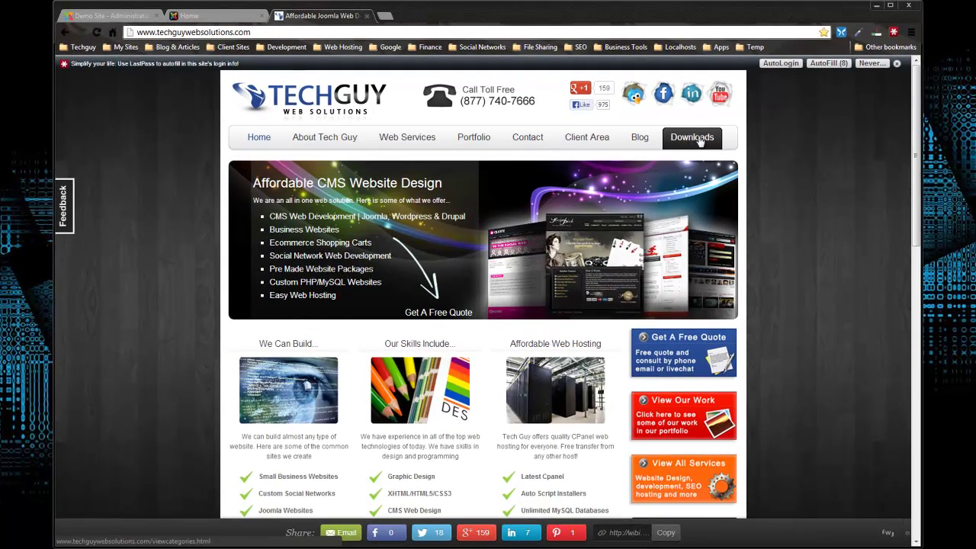
- Download the My Sites Joomla 2.5 Component from the site's Joomla Extensions downloads to the Desktop as com_mysites.zip, replacing the existing file
{"action": "left_click", "coordinate": [671, 144]}
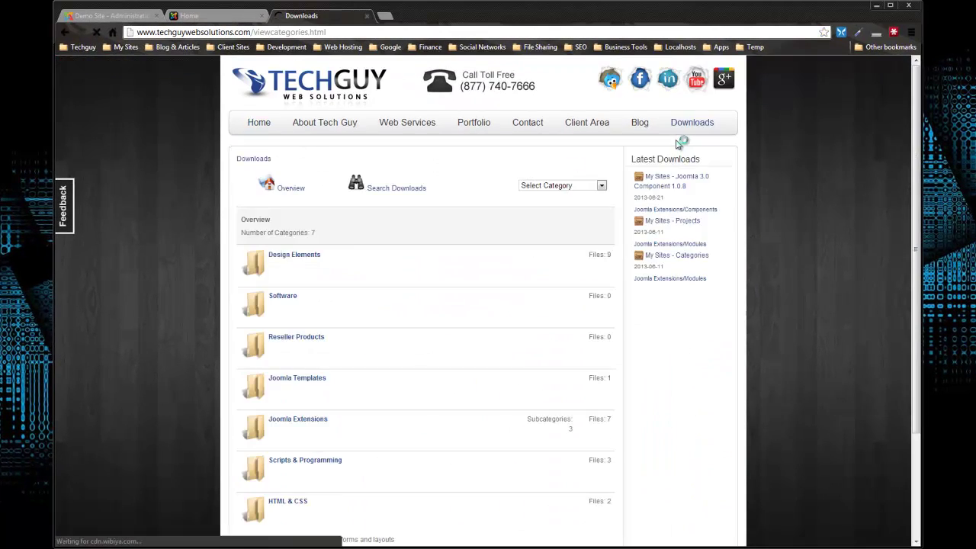
{"action": "left_click", "coordinate": [312, 422]}
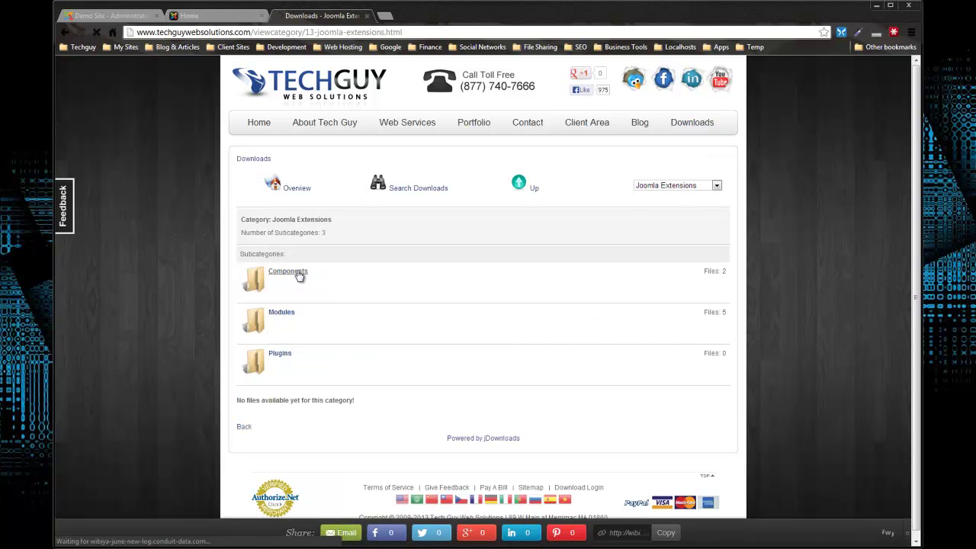
{"action": "scroll", "coordinate": [163, 257], "scroll_direction": "down", "scroll_amount": 1}
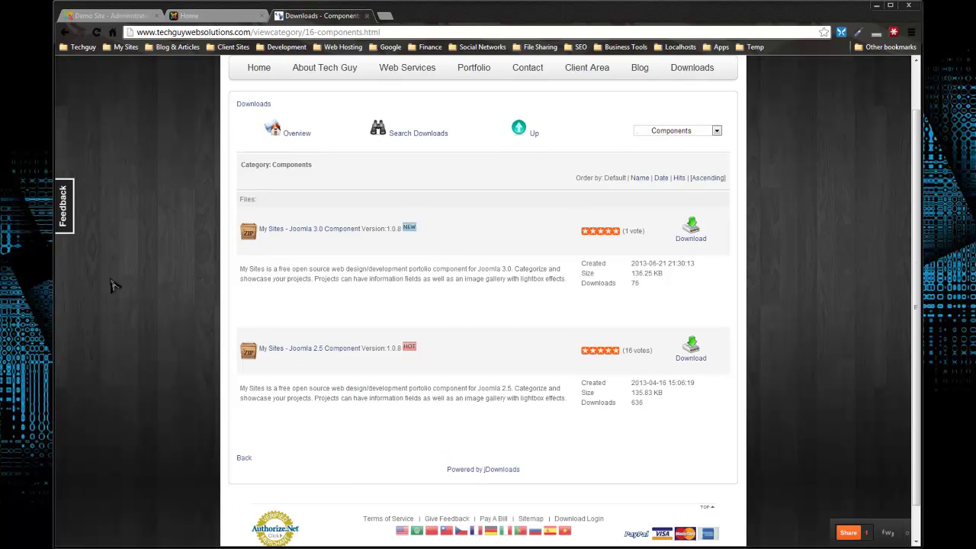
{"action": "left_click", "coordinate": [692, 355]}
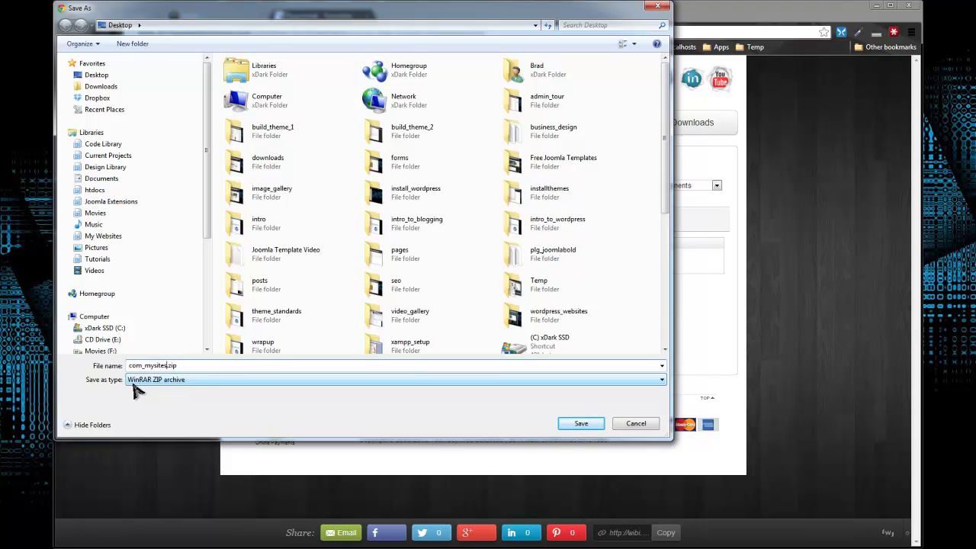
{"action": "left_click", "coordinate": [582, 425]}
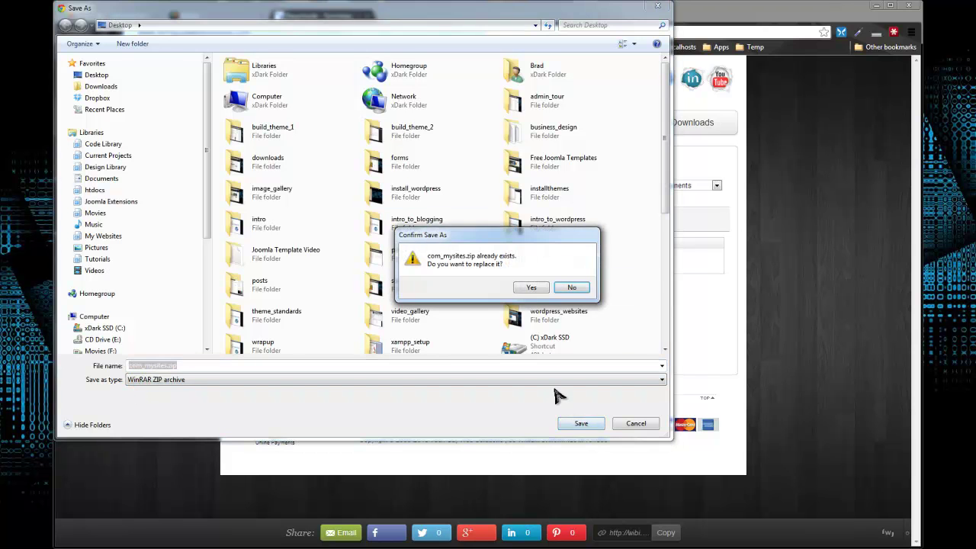
{"action": "left_click", "coordinate": [531, 288]}
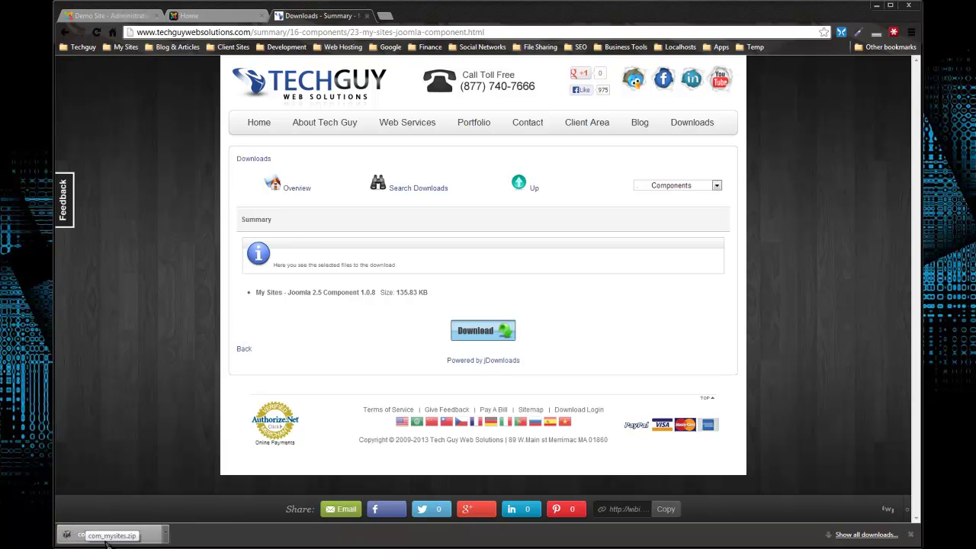
- Upload and install the com_mysites.zip package from the Desktop in the Joomla administration's Extension Manager
{"action": "left_click", "coordinate": [195, 16]}
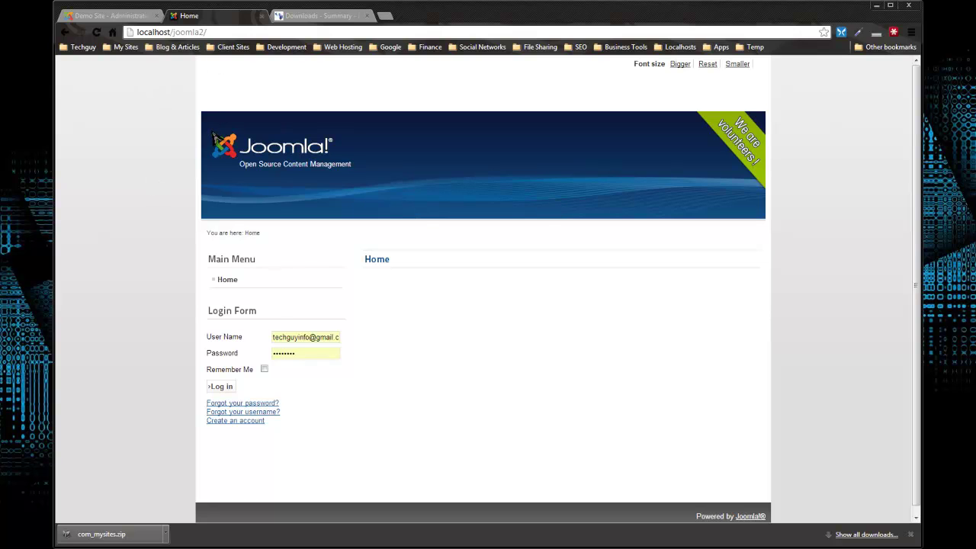
{"action": "left_click", "coordinate": [107, 15]}
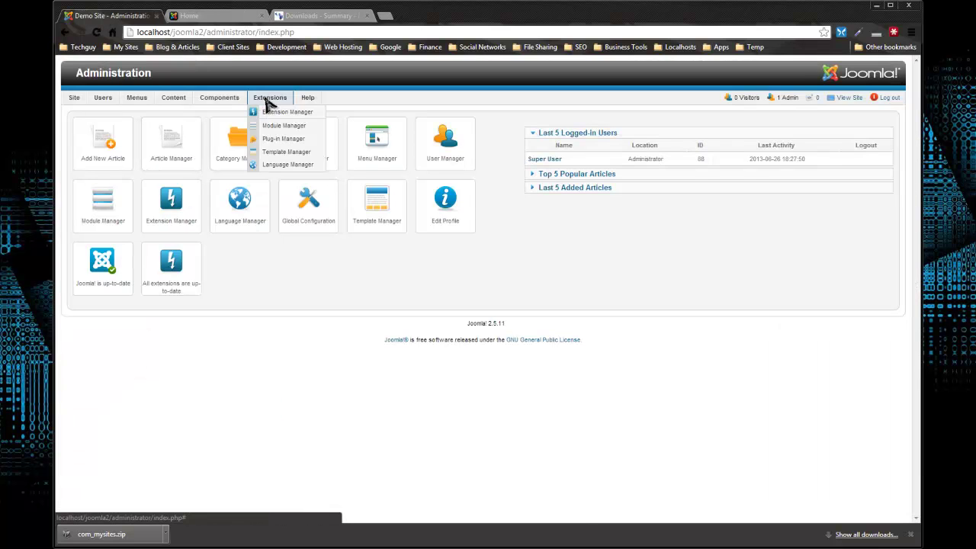
{"action": "left_click", "coordinate": [268, 114]}
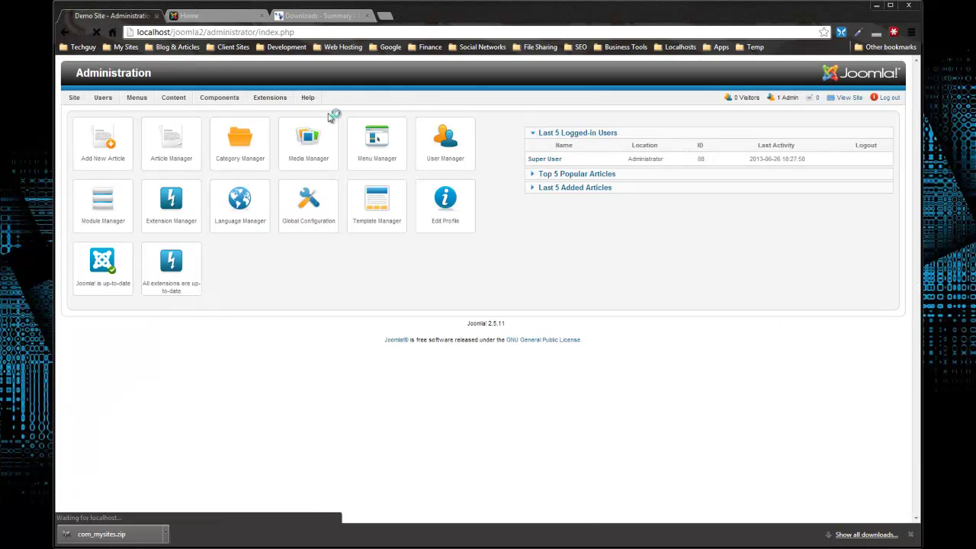
{"action": "left_click", "coordinate": [157, 209]}
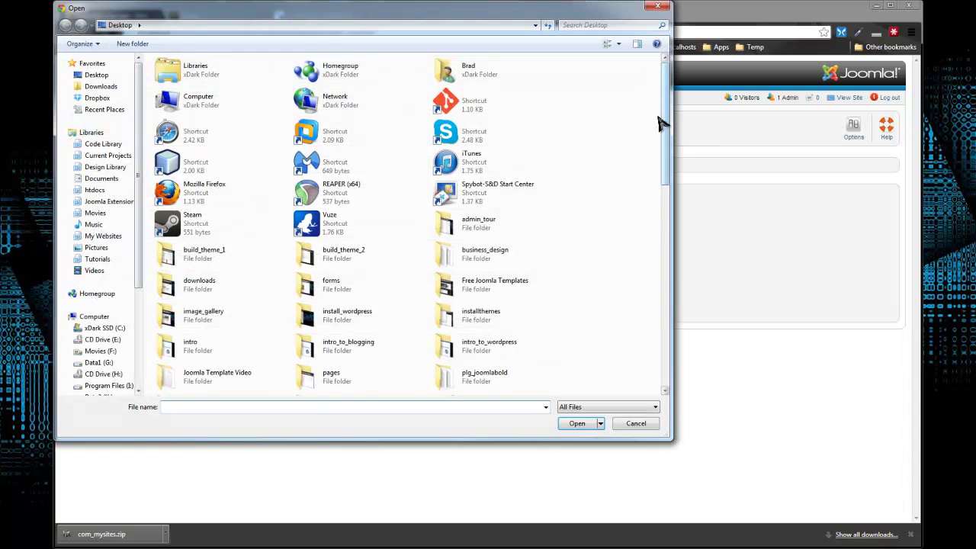
{"action": "left_click_drag", "start_coordinate": [664, 120], "coordinate": [665, 276]}
{"action": "double_click", "coordinate": [490, 276]}
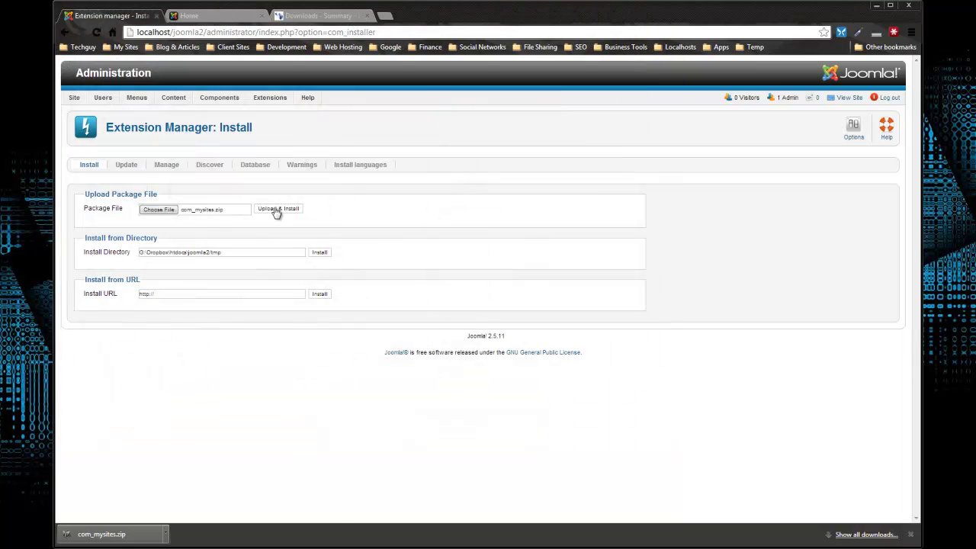
{"action": "left_click", "coordinate": [278, 209]}
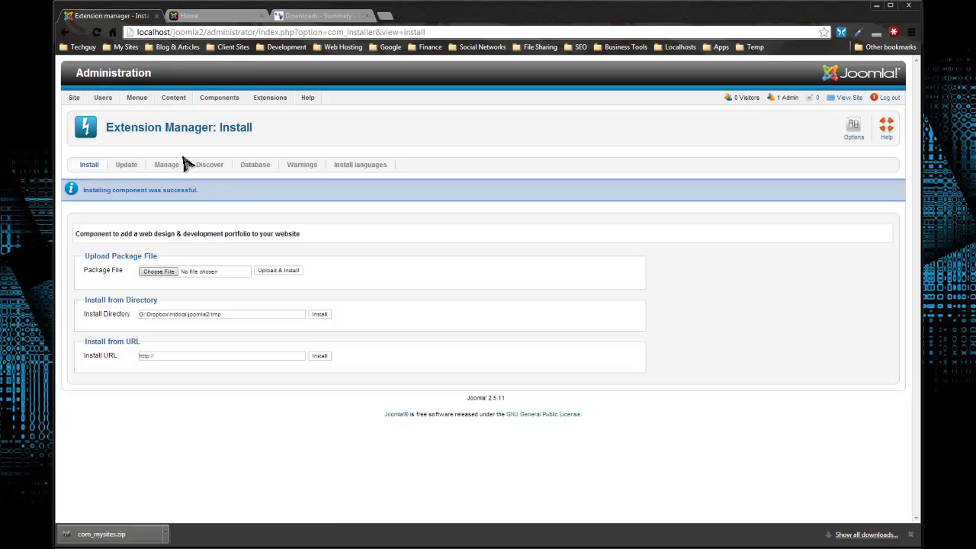
- Create a new category in the My Sites component and name it Web Design
{"action": "mouse_move", "coordinate": [217, 101]}
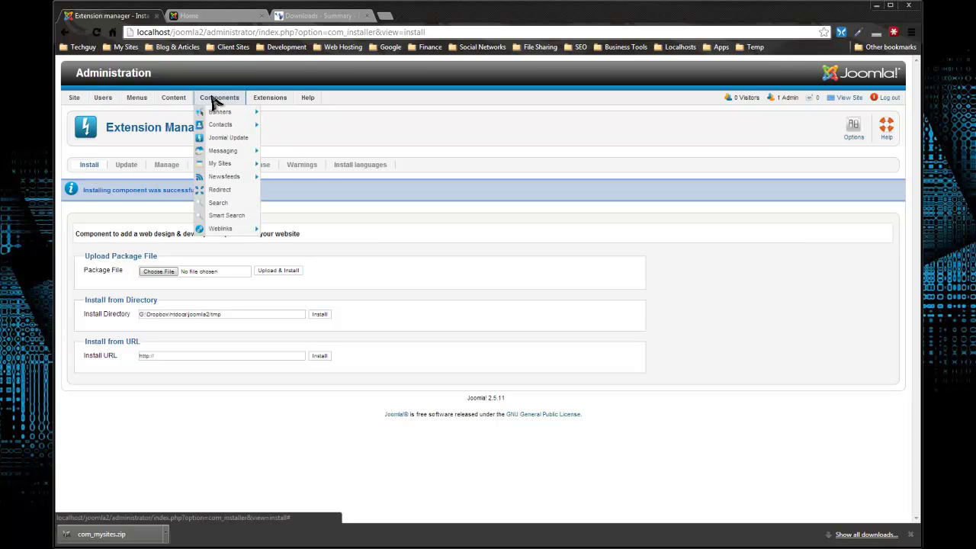
{"action": "mouse_move", "coordinate": [225, 163]}
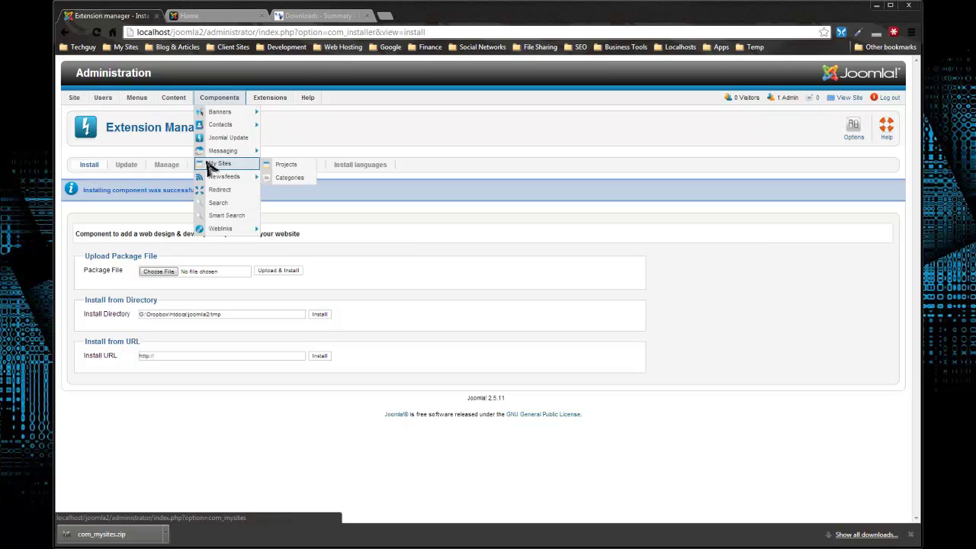
{"action": "left_click", "coordinate": [291, 178]}
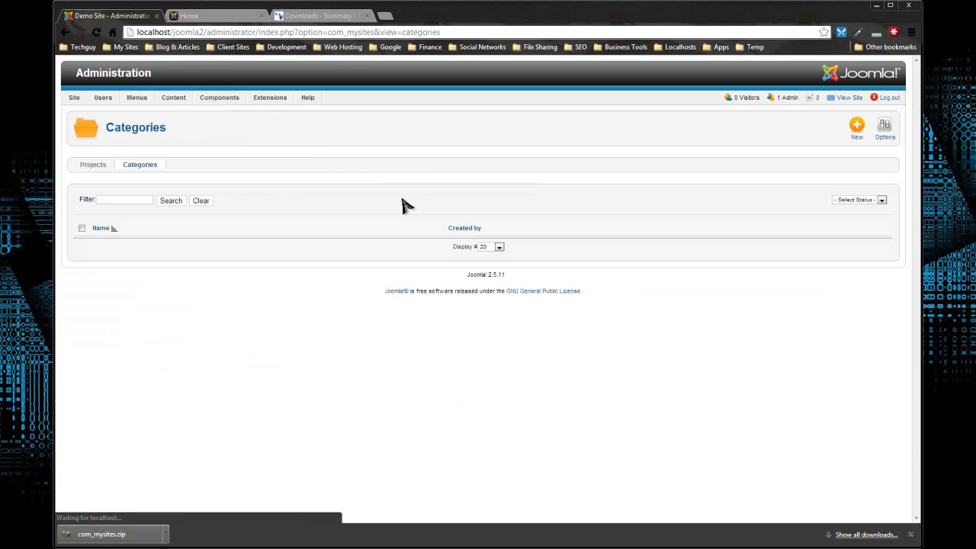
{"action": "left_click", "coordinate": [855, 132]}
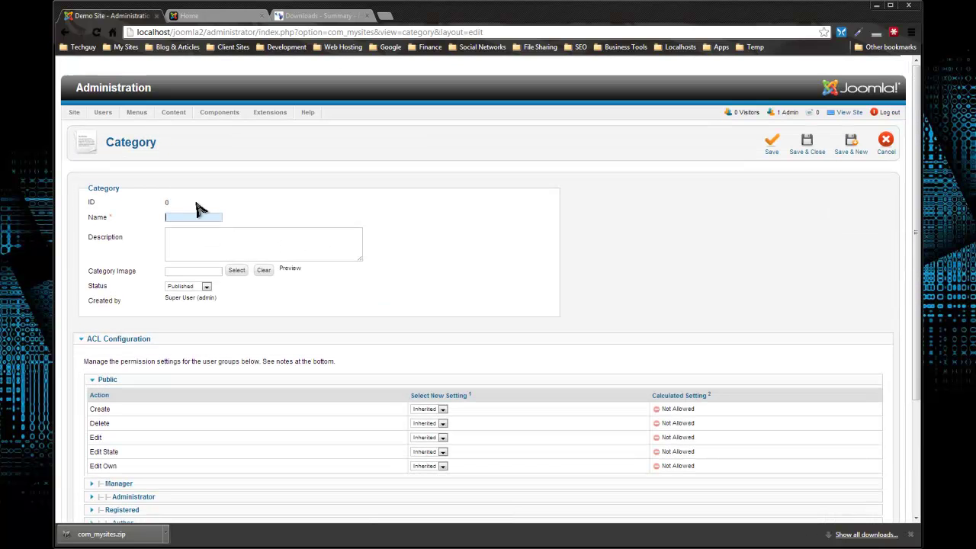
{"action": "type", "text": "Web "}
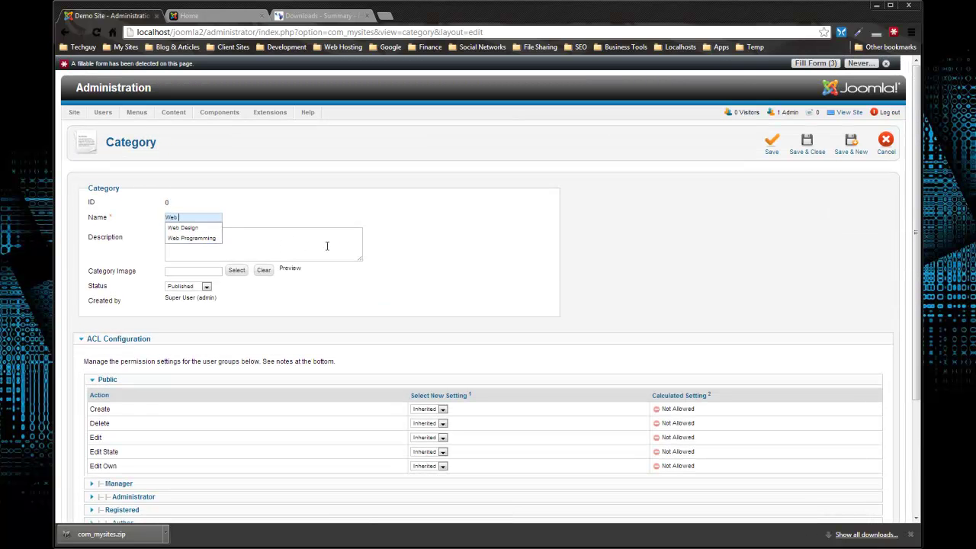
{"action": "type", "text": "Design"}
- Fill the Web Design category's description with "Lorem ipsum dolor sit amet, consectetur adipiscing elit."
{"action": "left_click", "coordinate": [304, 251]}
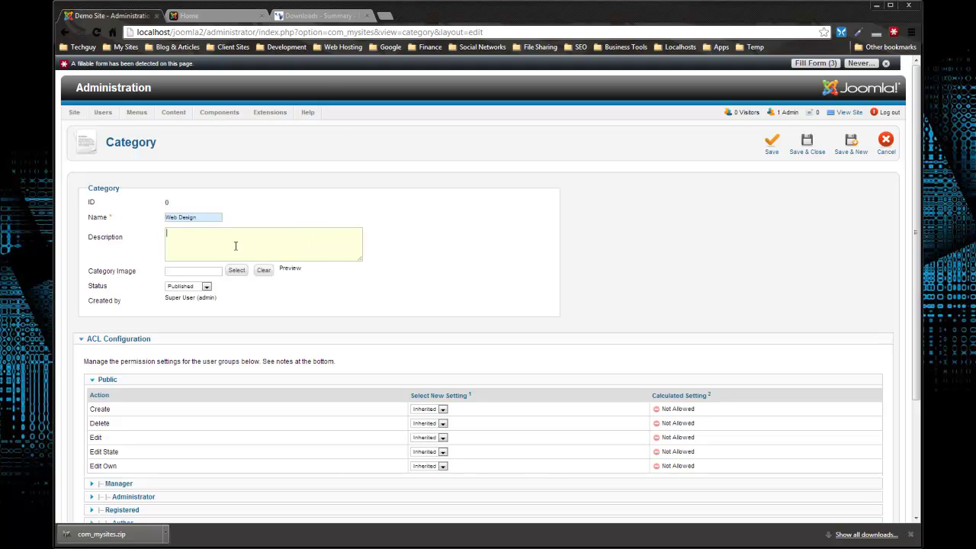
{"action": "key", "text": "ctrl+v"}
{"action": "left_click_drag", "start_coordinate": [311, 260], "coordinate": [228, 241]}
{"action": "key", "text": "Delete"}
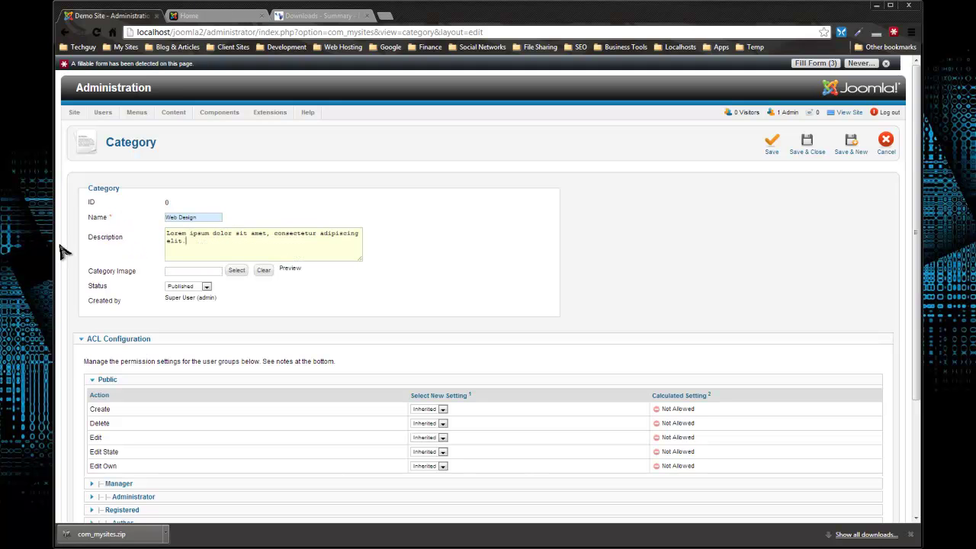
- Set Web_design.jpg as the category image, and save the category while starting another new one
{"action": "left_click", "coordinate": [235, 271]}
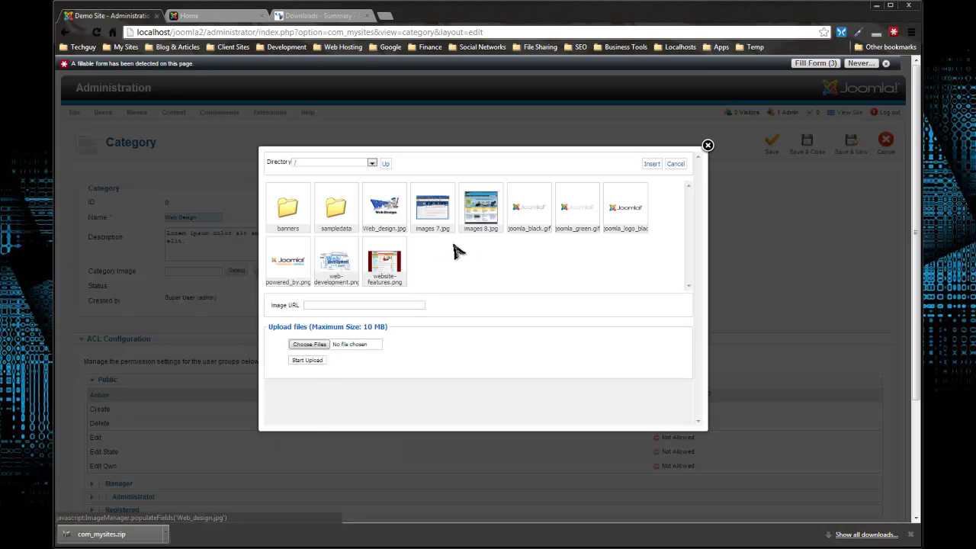
{"action": "left_click", "coordinate": [385, 208]}
{"action": "left_click", "coordinate": [651, 164]}
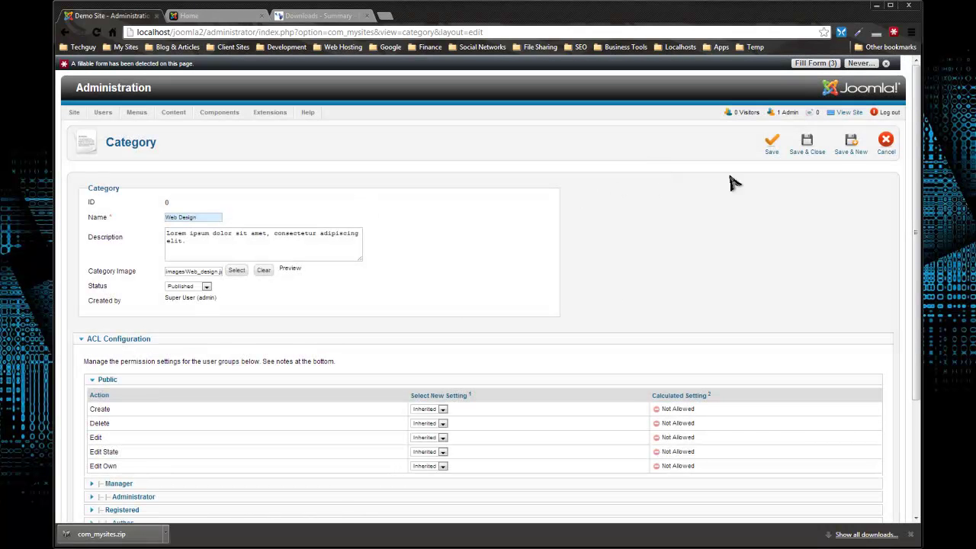
{"action": "left_click", "coordinate": [852, 145]}
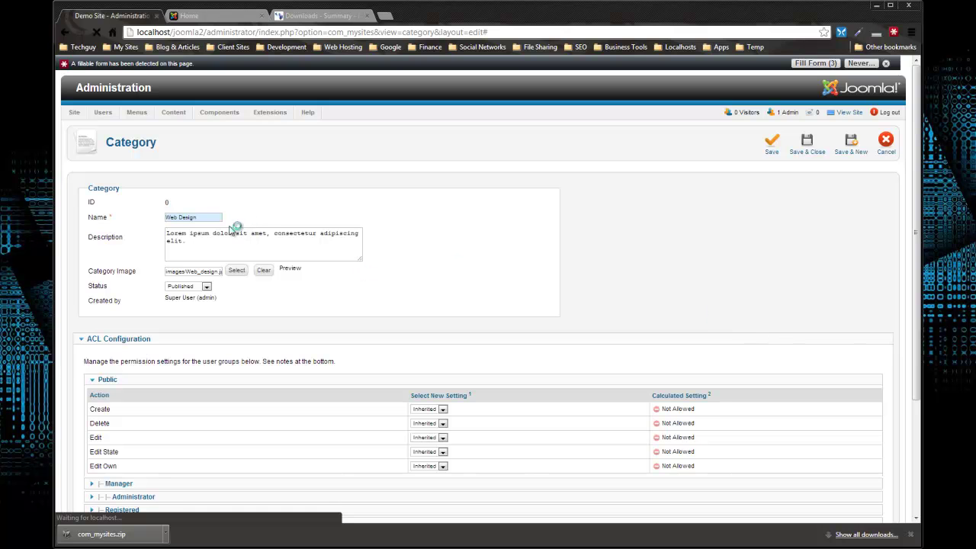
- Name the new category Web Programming and set its description to "Mollis lorem nunc sed libero. Nullam quis libero et urna scelerisque porttitor"
{"action": "type", "text": "W"}
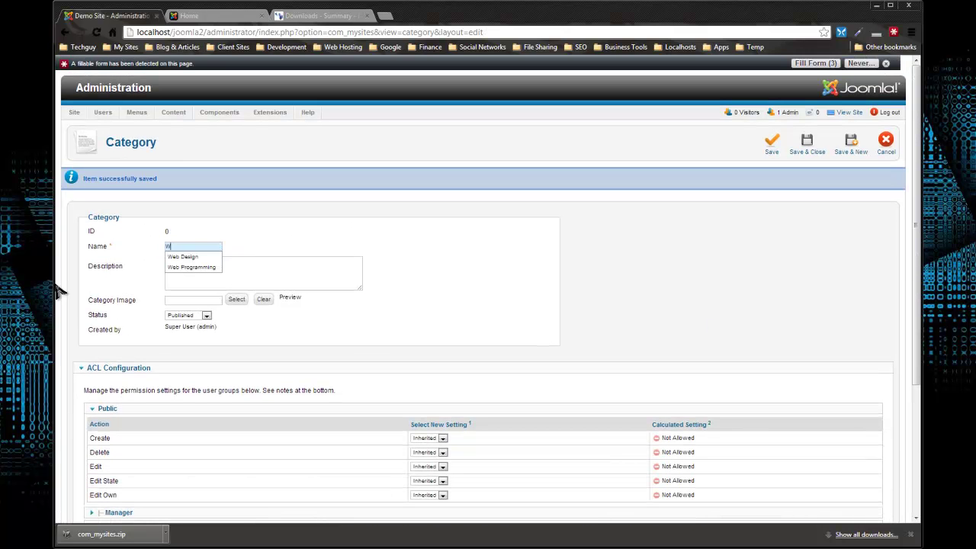
{"action": "type", "text": "eb Programming"}
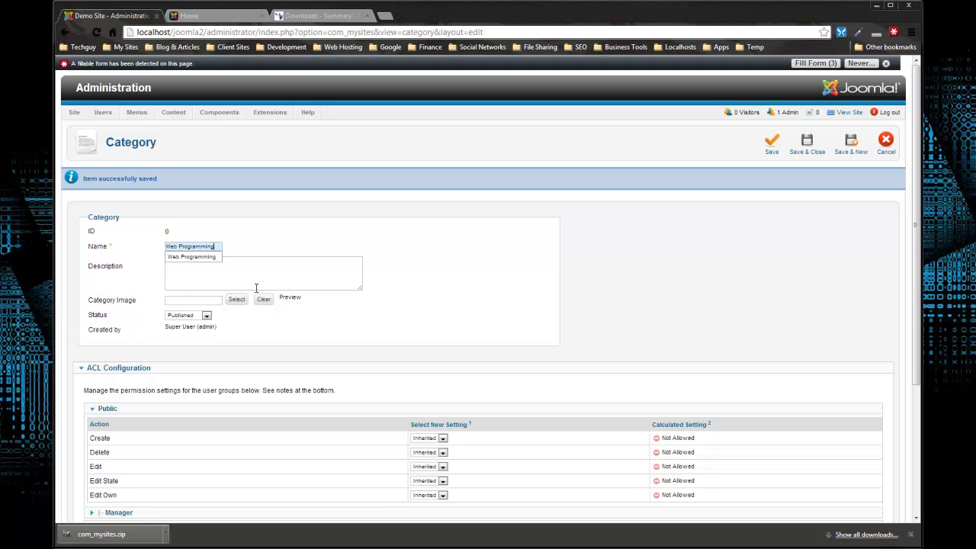
{"action": "left_click", "coordinate": [257, 286]}
{"action": "key", "text": "ctrl+v"}
{"action": "left_click_drag", "start_coordinate": [262, 280], "coordinate": [259, 272]}
{"action": "left_click", "coordinate": [260, 277]}
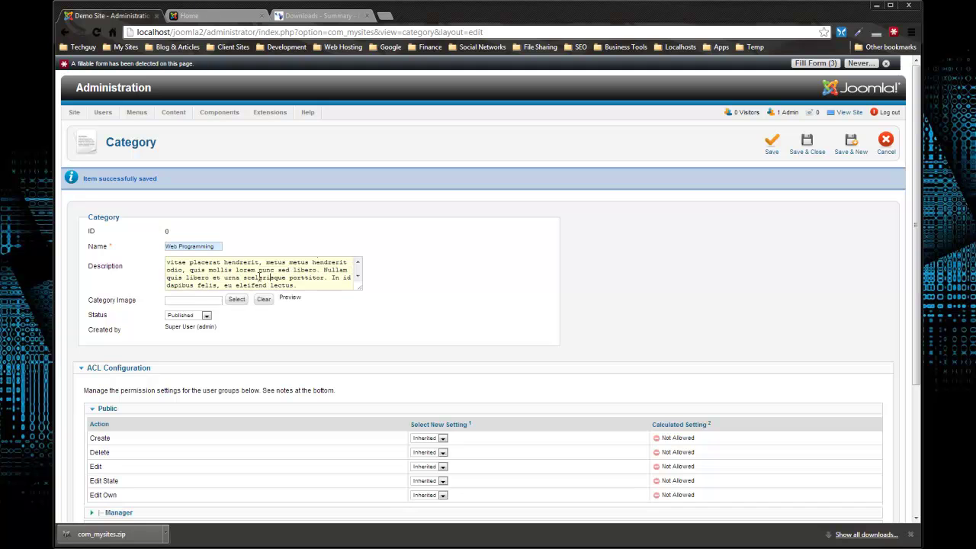
{"action": "key", "text": "ctrl+a"}
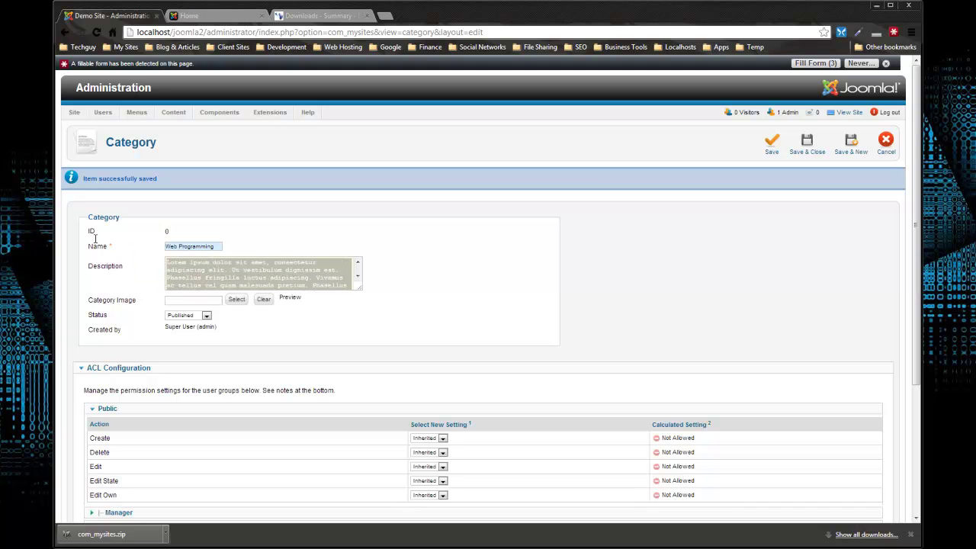
{"action": "type", "text": "Mollis lorem nunc sed libero. Nullam quis libero et urna scelerisque porttitor. In id dapibus felis, eu eleifend lectus."}
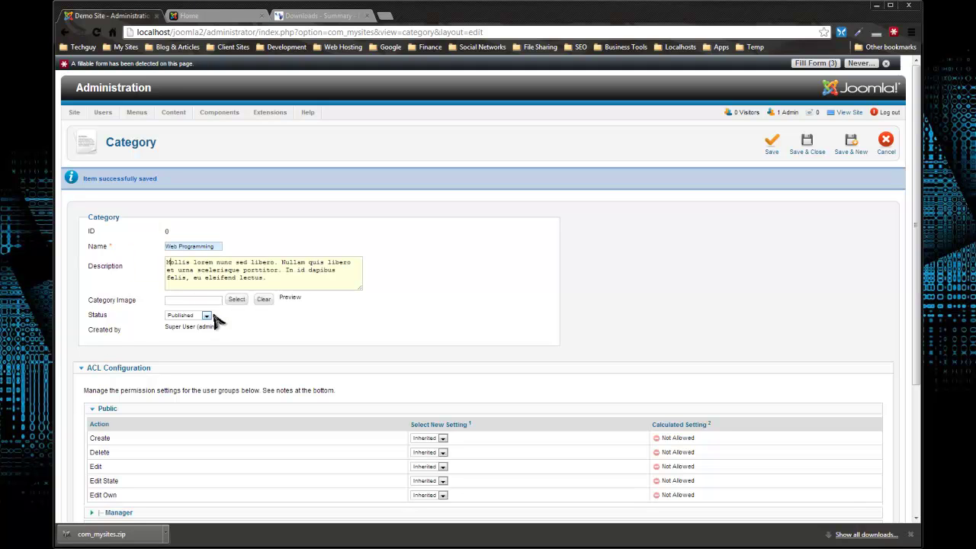
{"action": "left_click_drag", "start_coordinate": [282, 284], "coordinate": [282, 266]}
{"action": "key", "text": "BackSpace"}
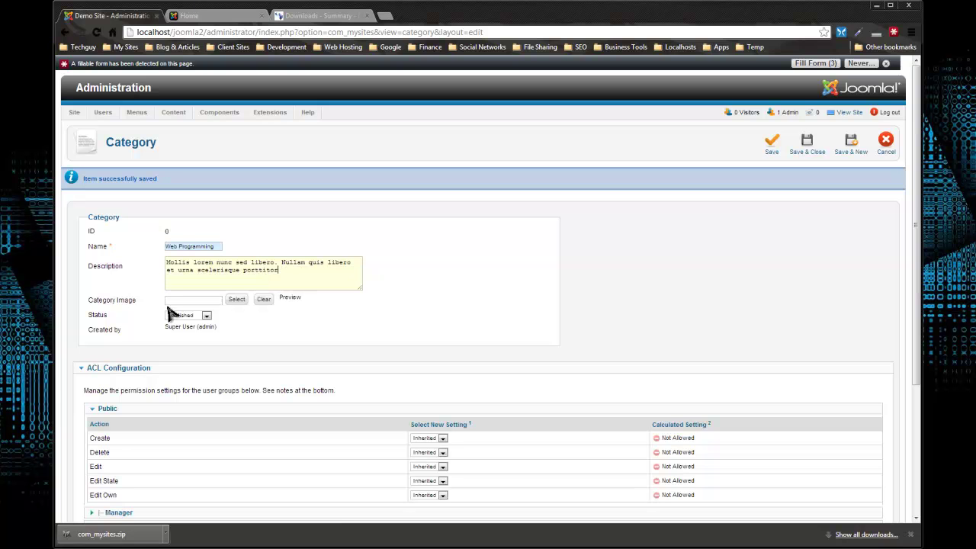
- Set web-development.png as the Web Programming category's image, and save and close the category
{"action": "left_click", "coordinate": [236, 299]}
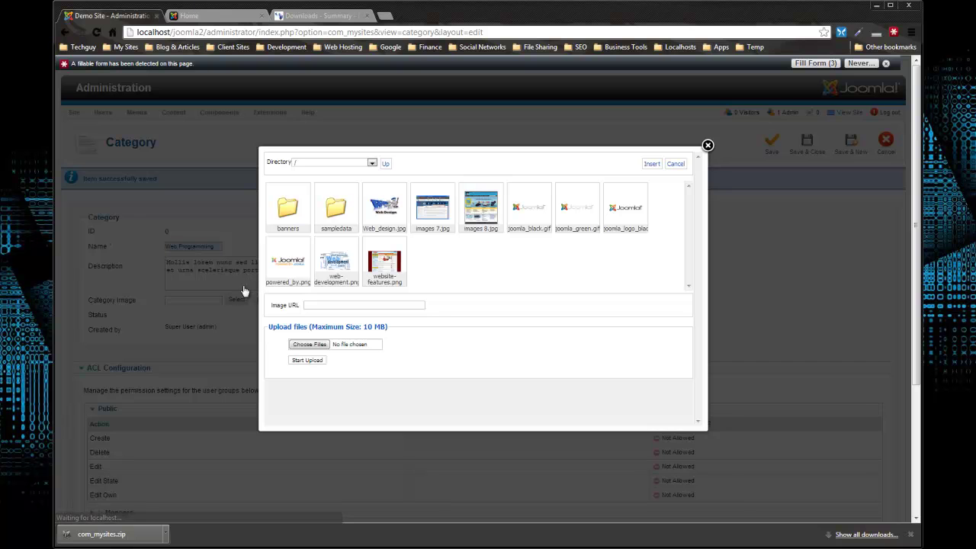
{"action": "left_click", "coordinate": [335, 263]}
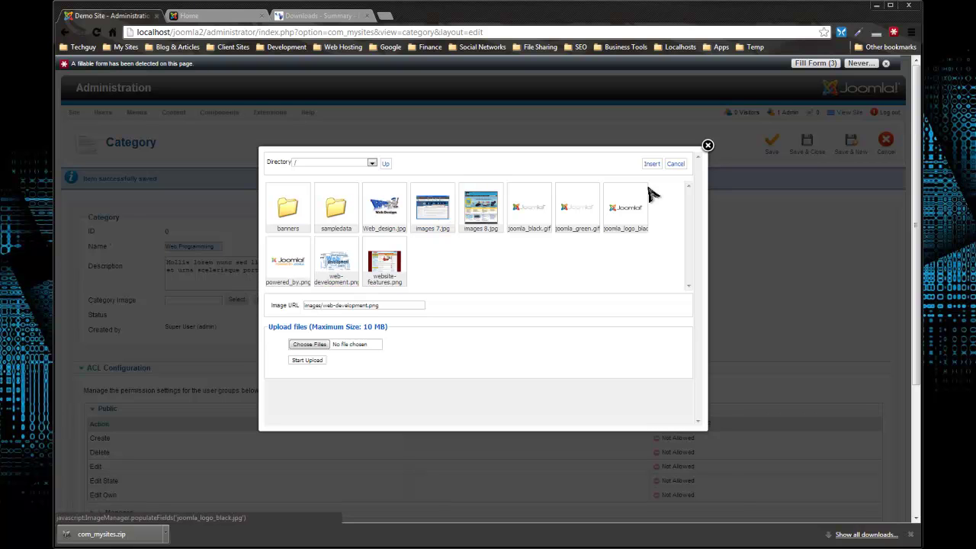
{"action": "left_click", "coordinate": [652, 164]}
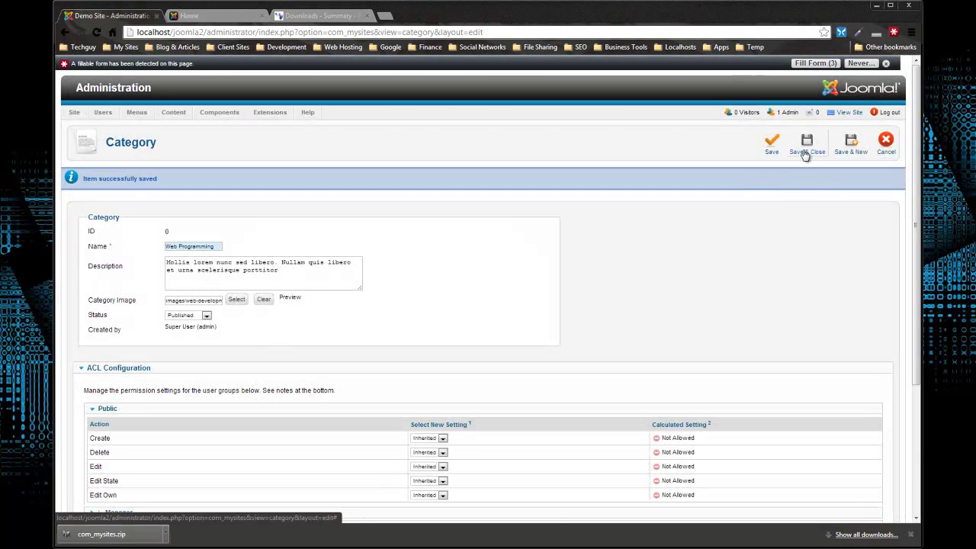
{"action": "left_click", "coordinate": [805, 148]}
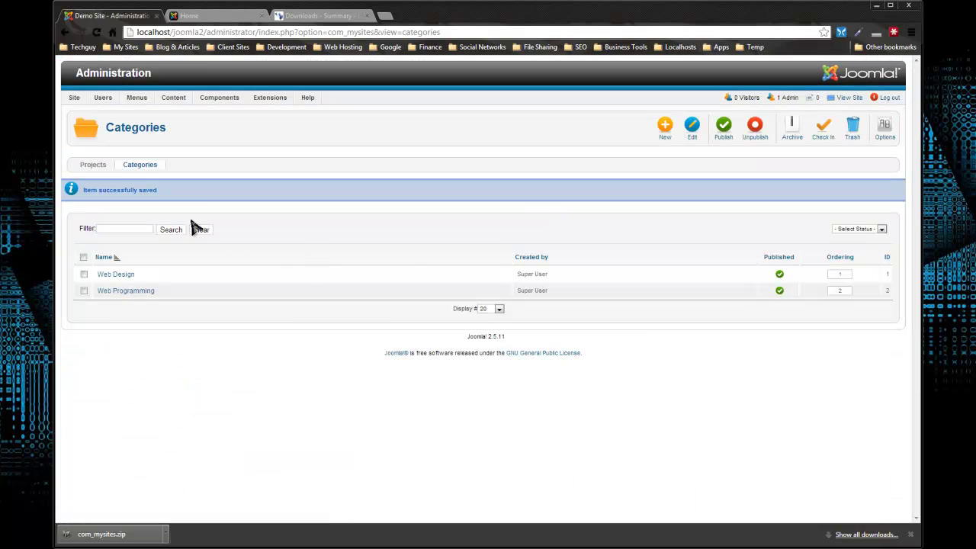
- Create a new project named Test Project in the My Sites projects list and assign it to the Web Design category
{"action": "left_click", "coordinate": [93, 166]}
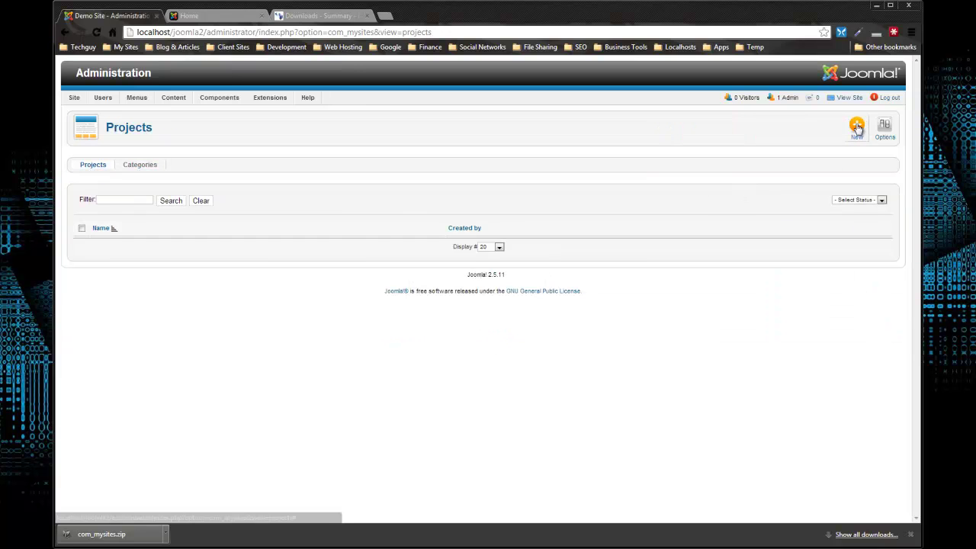
{"action": "left_click", "coordinate": [857, 127]}
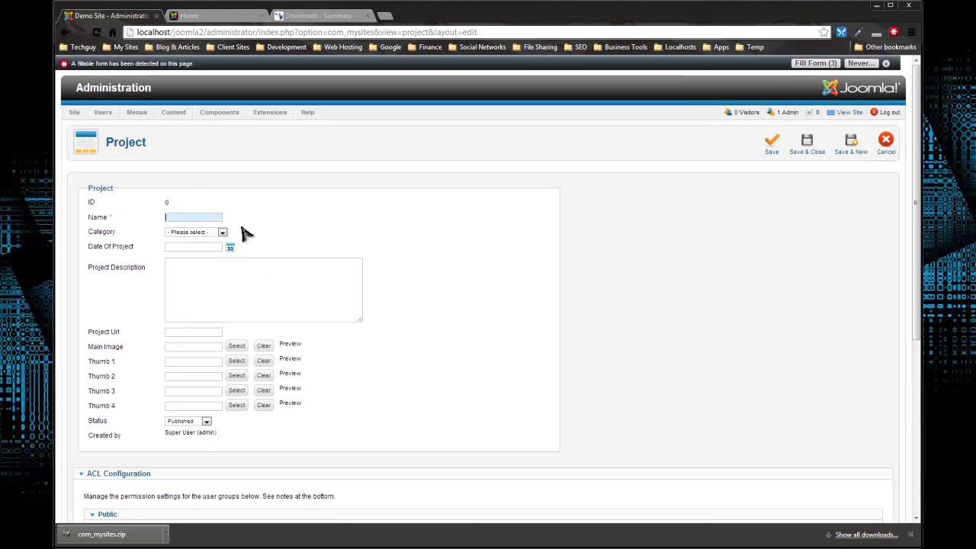
{"action": "type", "text": "Test"}
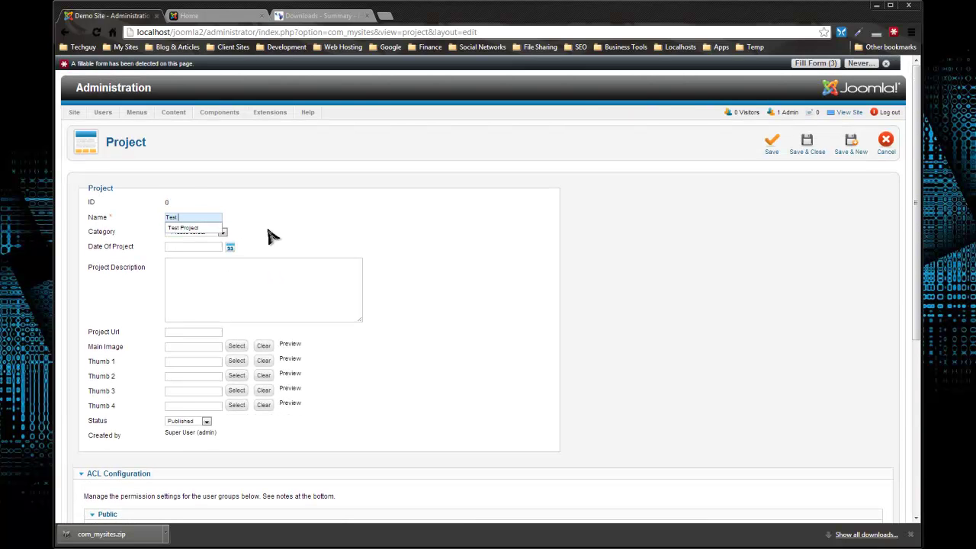
{"action": "type", "text": " Project"}
{"action": "key", "text": "Escape"}
{"action": "left_click", "coordinate": [215, 233]}
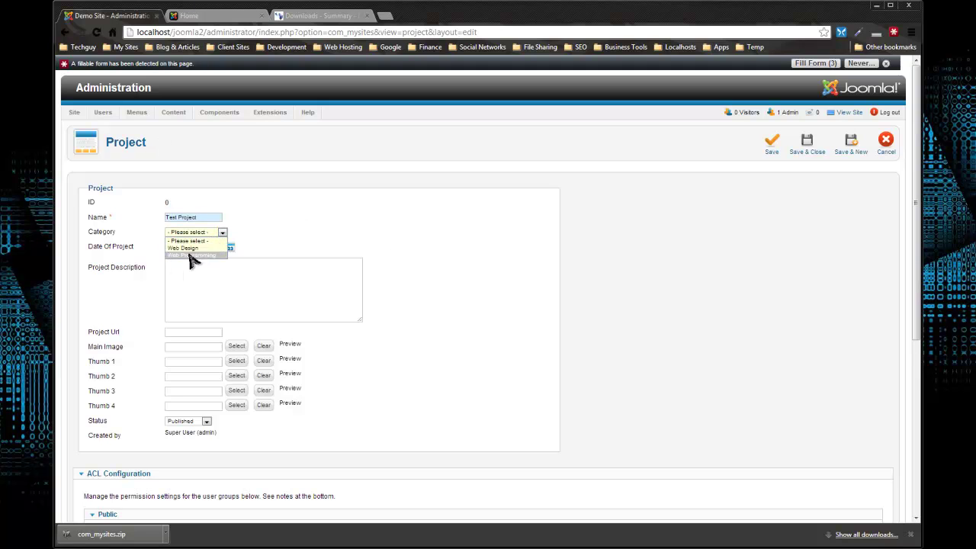
{"action": "left_click", "coordinate": [198, 248]}
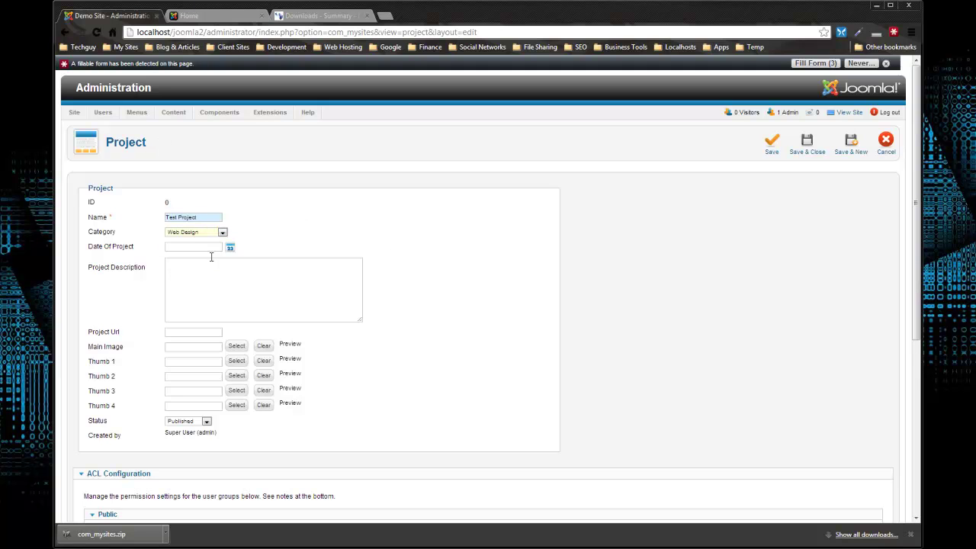
- Set the project's date to 2013-04-09 and paste the copied placeholder text ending "eu eleifend lectus." as its description
{"action": "left_click", "coordinate": [231, 248]}
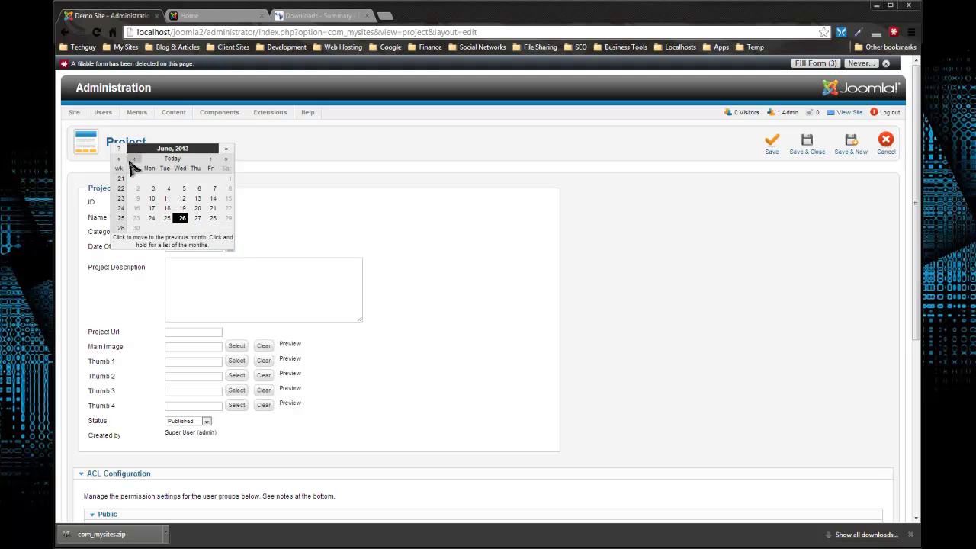
{"action": "left_click", "coordinate": [133, 163]}
{"action": "left_click", "coordinate": [167, 188]}
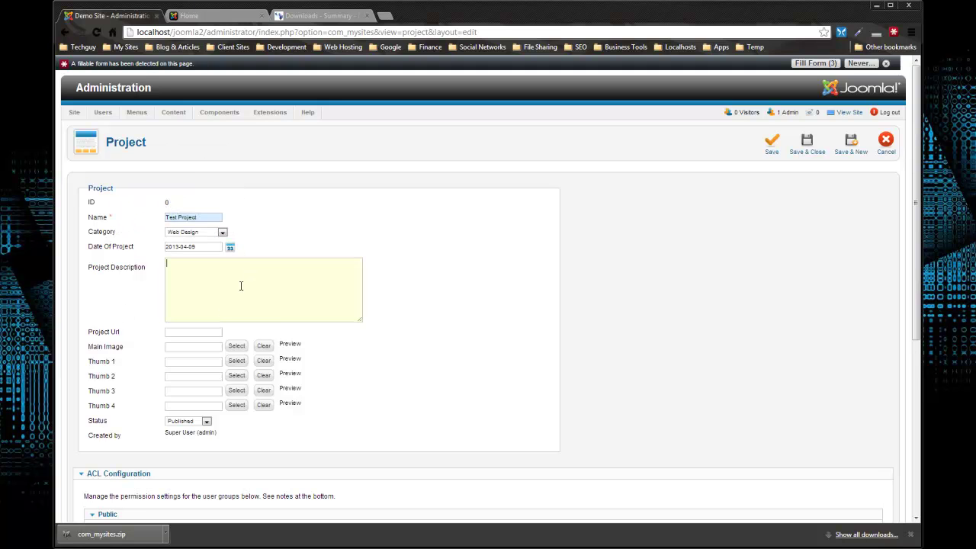
{"action": "key", "text": "ctrl+v"}
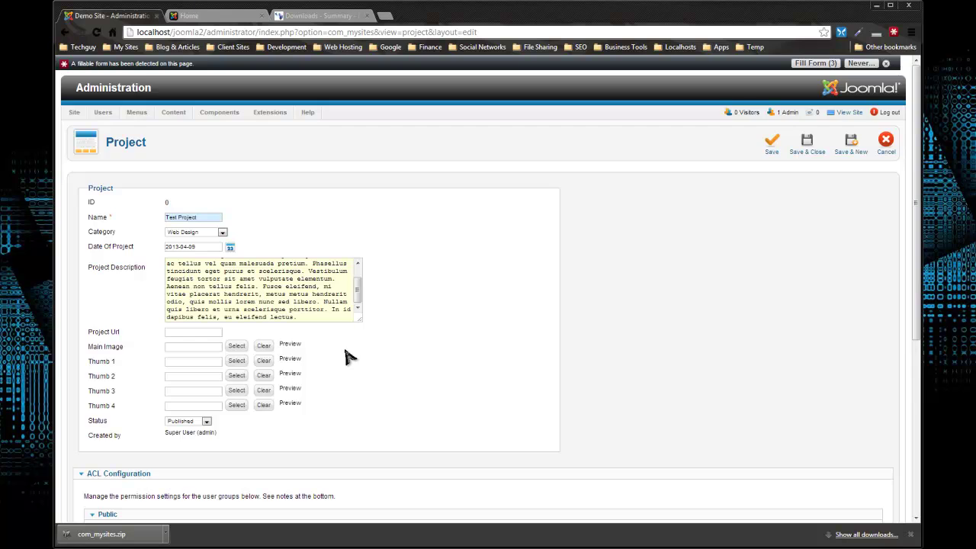
- Set the project URL to something.com and insert website-features.png as the project's main image
{"action": "scroll", "coordinate": [347, 357], "scroll_direction": "down", "scroll_amount": 3}
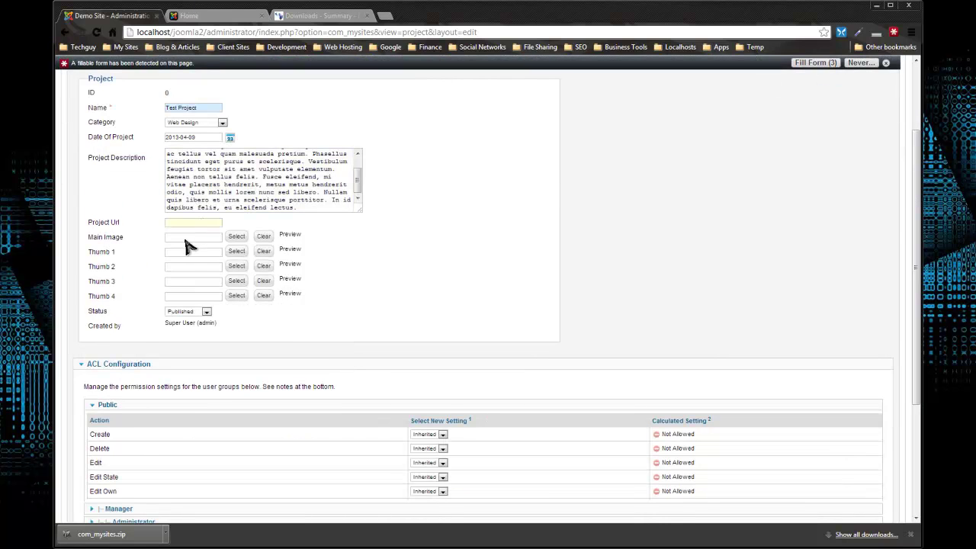
{"action": "type", "text": "something.com"}
{"action": "left_click", "coordinate": [237, 238]}
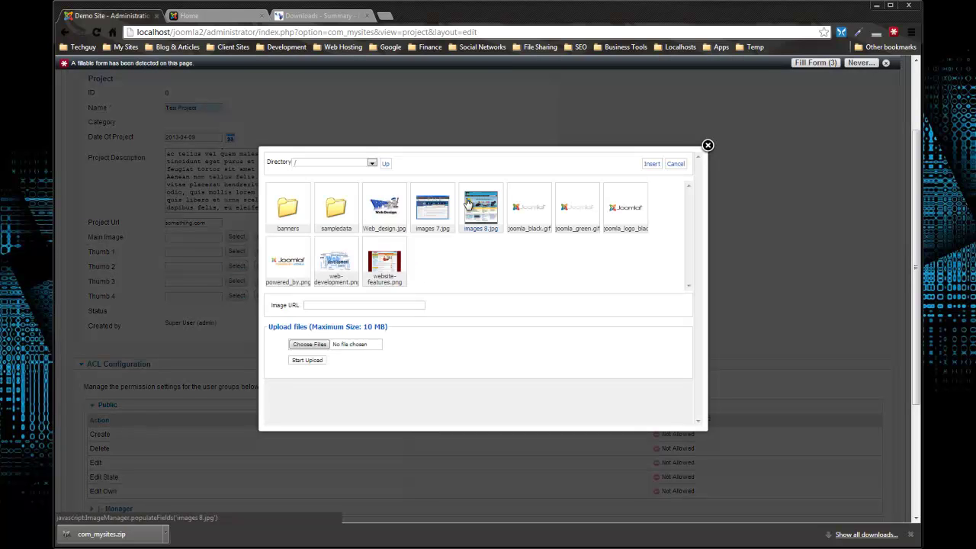
{"action": "left_click", "coordinate": [385, 266]}
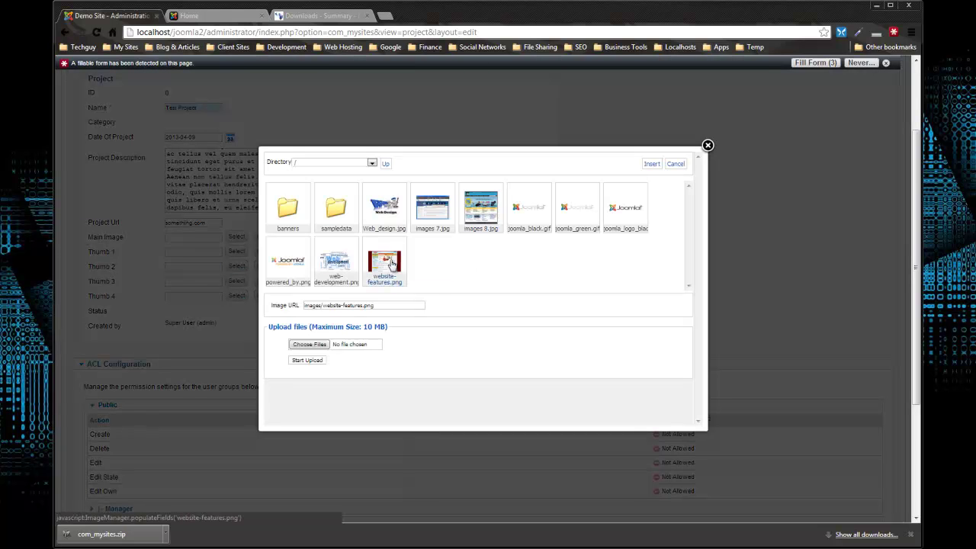
{"action": "left_click", "coordinate": [651, 164]}
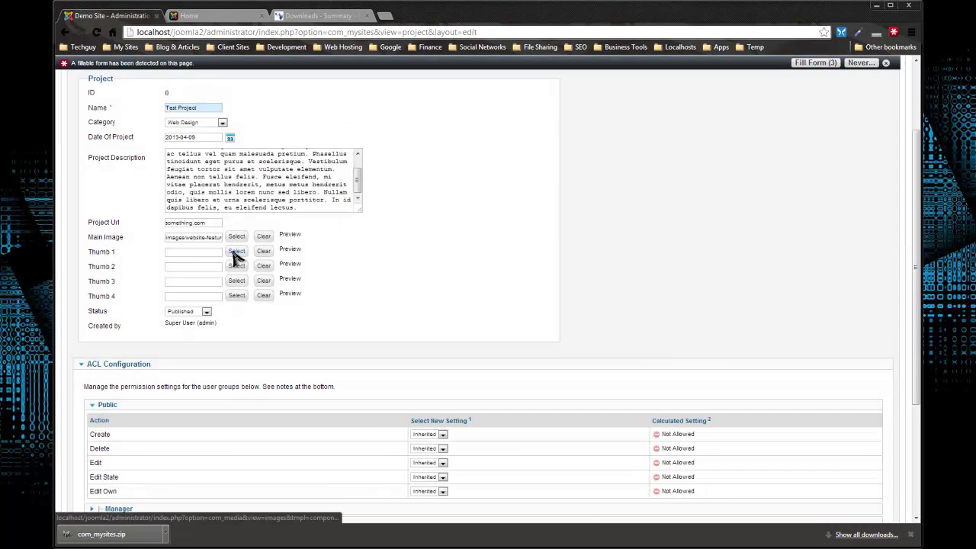
- Set images 7.jpg as Thumb 1 and images 8.jpg as Thumb 2, and save and close the project
{"action": "left_click", "coordinate": [236, 253]}
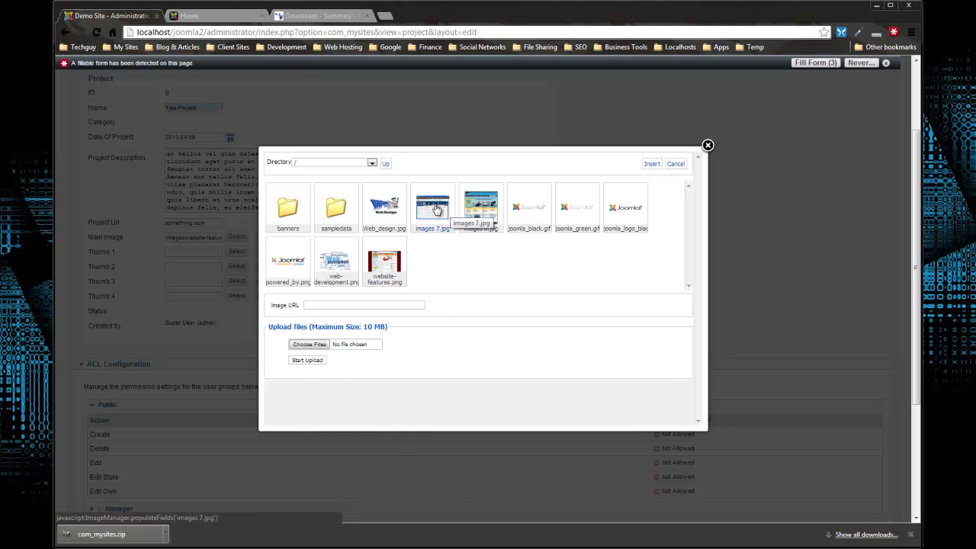
{"action": "left_click", "coordinate": [433, 208]}
{"action": "left_click", "coordinate": [652, 164]}
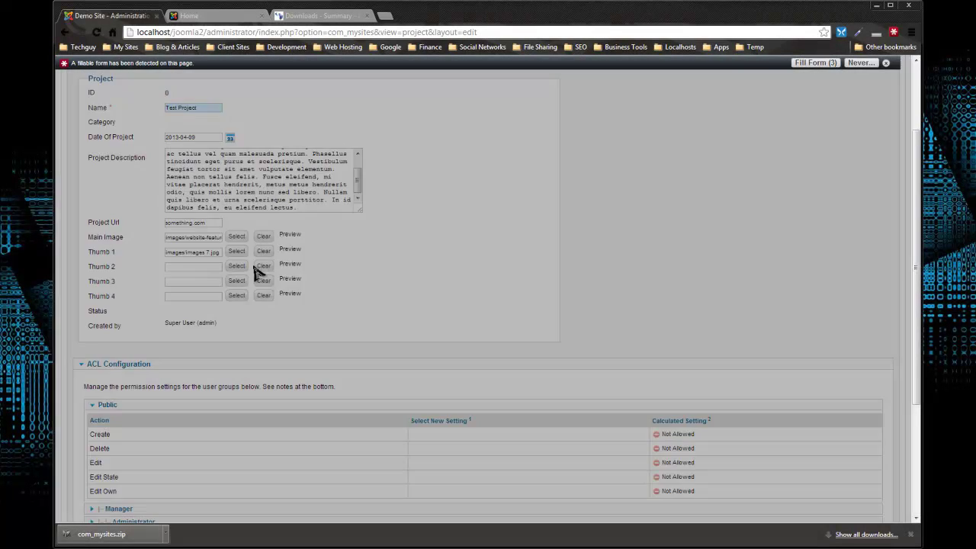
{"action": "left_click", "coordinate": [256, 268]}
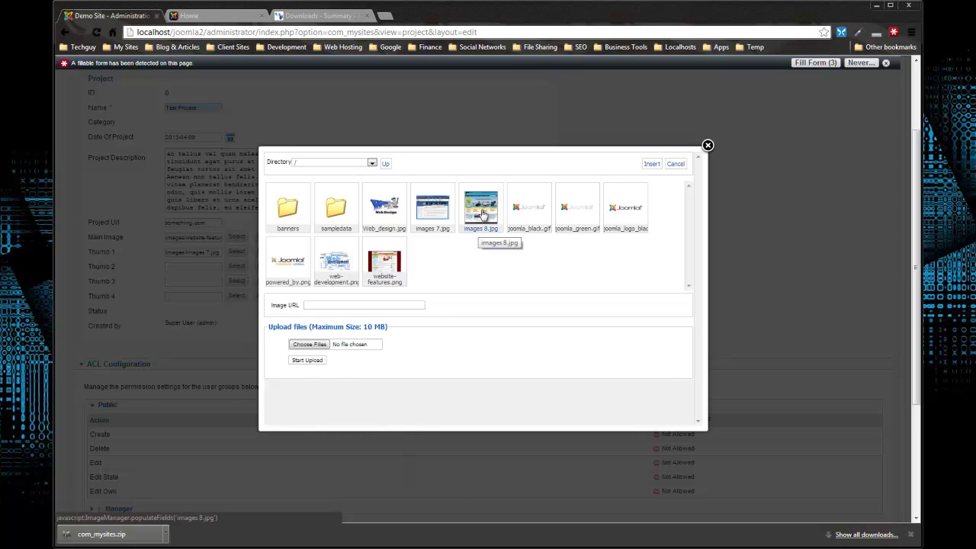
{"action": "left_click", "coordinate": [482, 214]}
{"action": "left_click", "coordinate": [655, 164]}
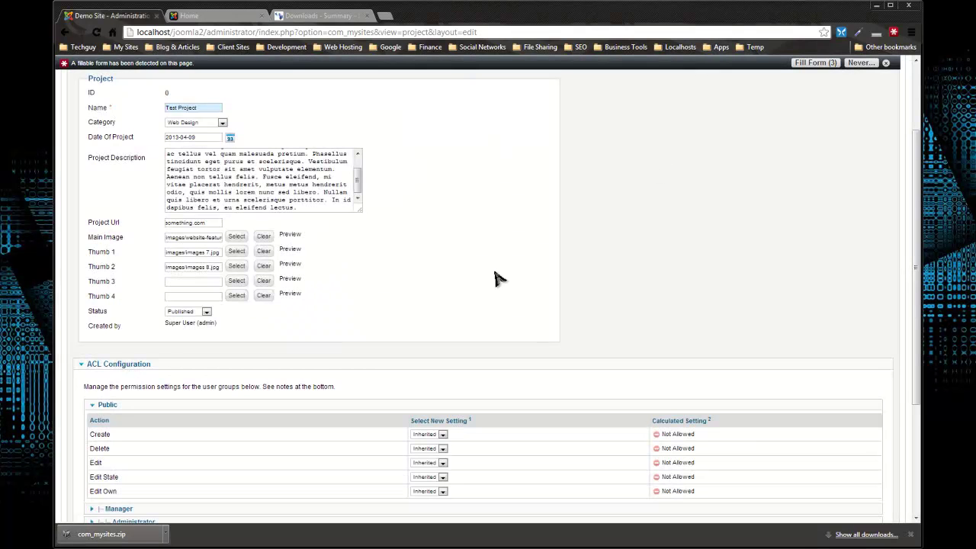
{"action": "scroll", "coordinate": [496, 278], "scroll_direction": "up", "scroll_amount": 3}
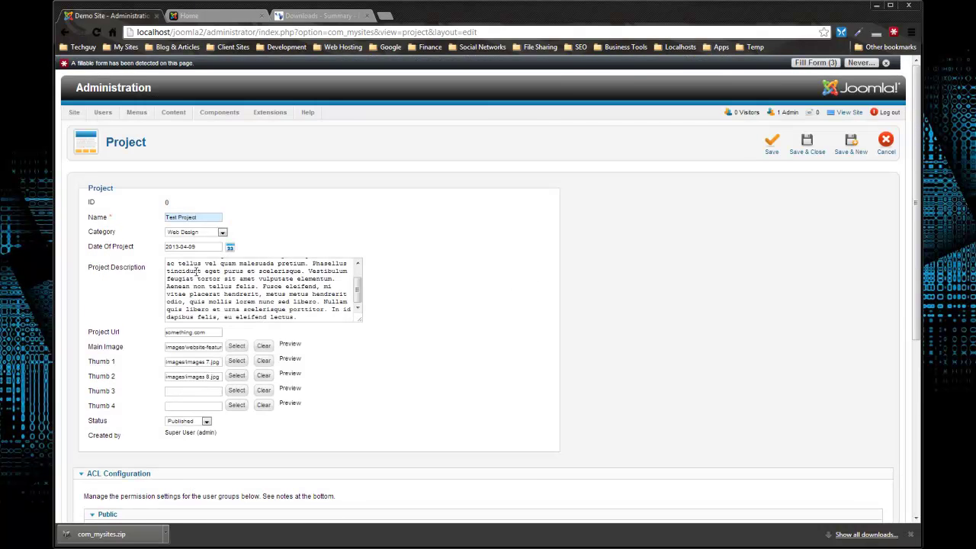
{"action": "left_click", "coordinate": [807, 143]}
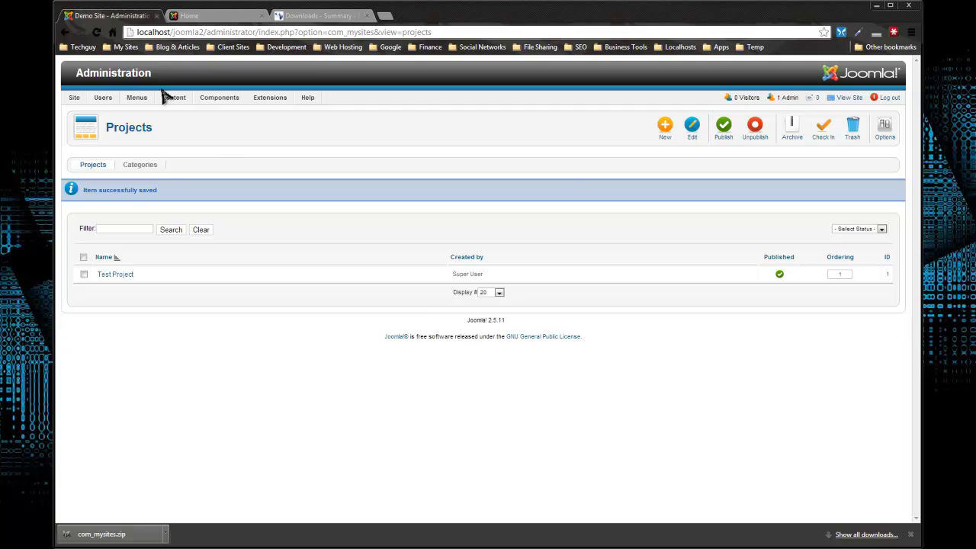
- Add a Main Menu item of the mysites Categories type and title it My Project Categories
{"action": "mouse_move", "coordinate": [137, 98]}
{"action": "mouse_move", "coordinate": [147, 128]}
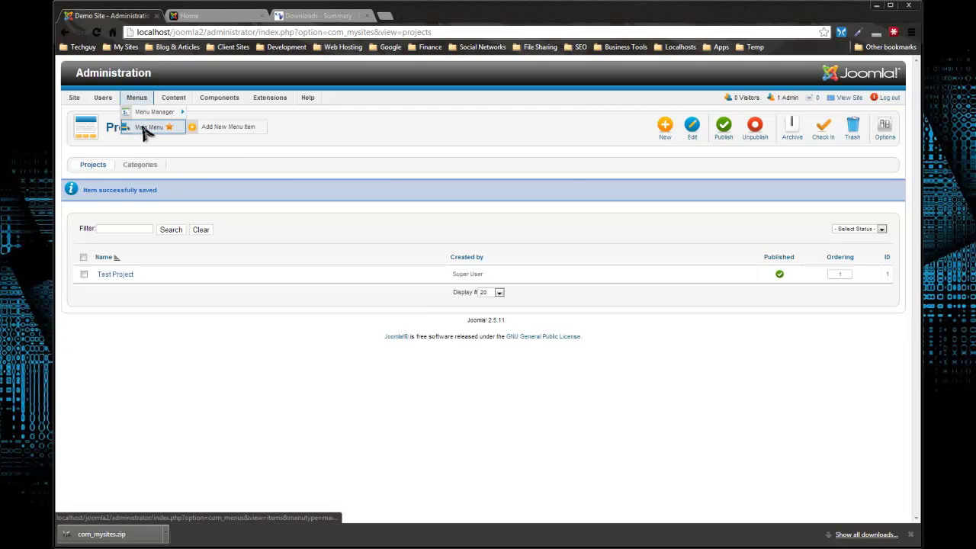
{"action": "left_click", "coordinate": [213, 127]}
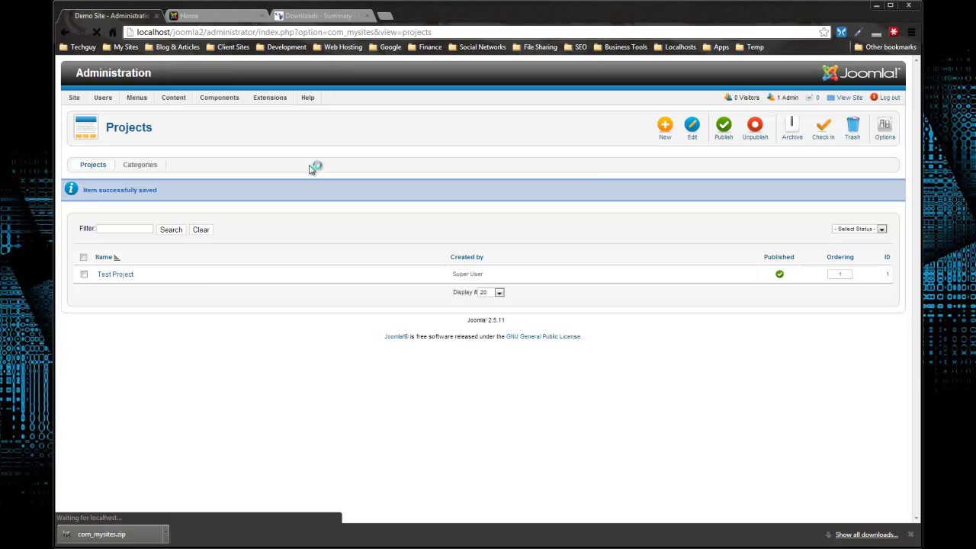
{"action": "left_click", "coordinate": [279, 189]}
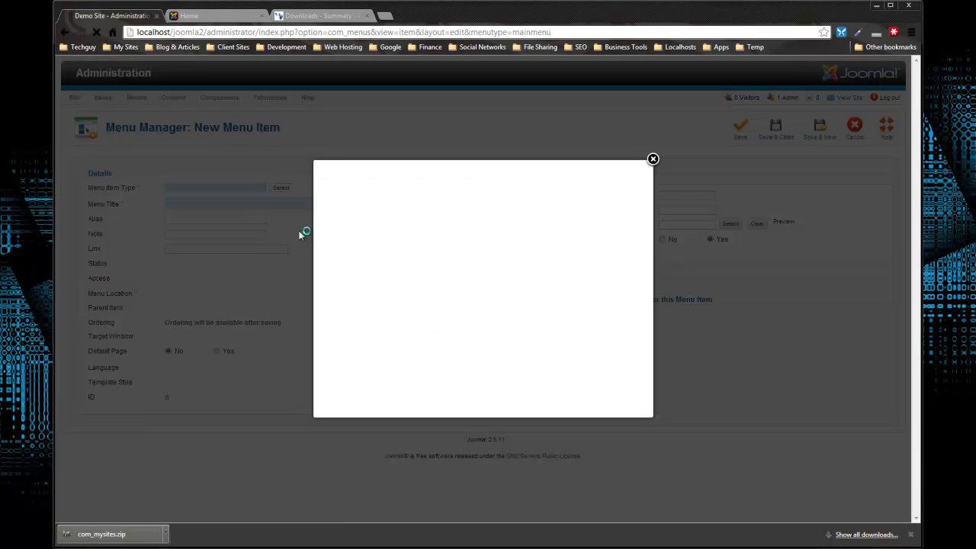
{"action": "scroll", "coordinate": [529, 286], "scroll_direction": "down", "scroll_amount": 2}
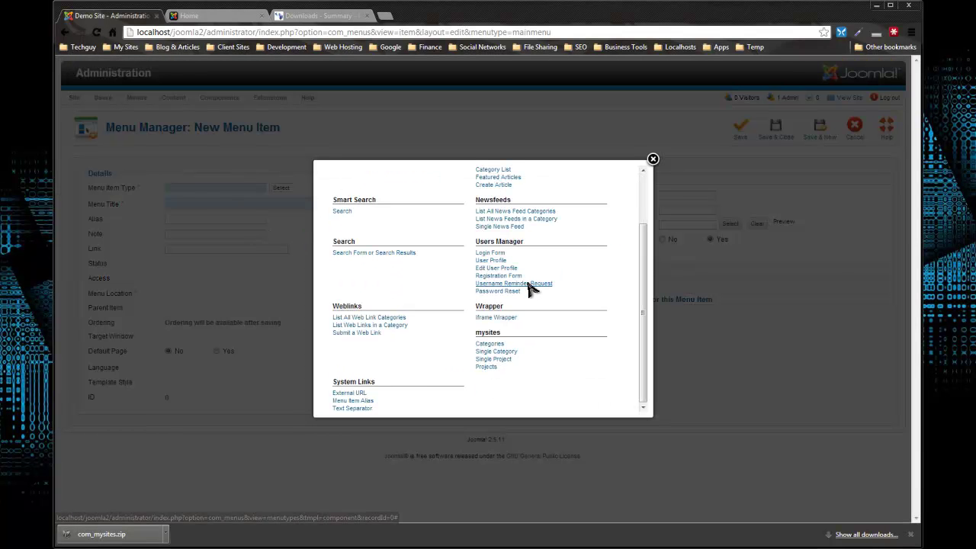
{"action": "left_click", "coordinate": [494, 345]}
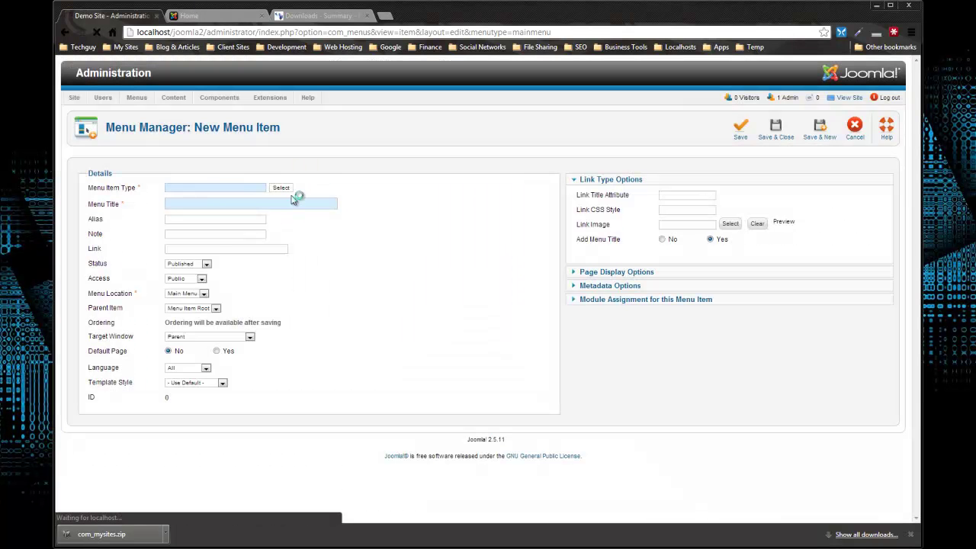
{"action": "type", "text": "My Project Categories"}
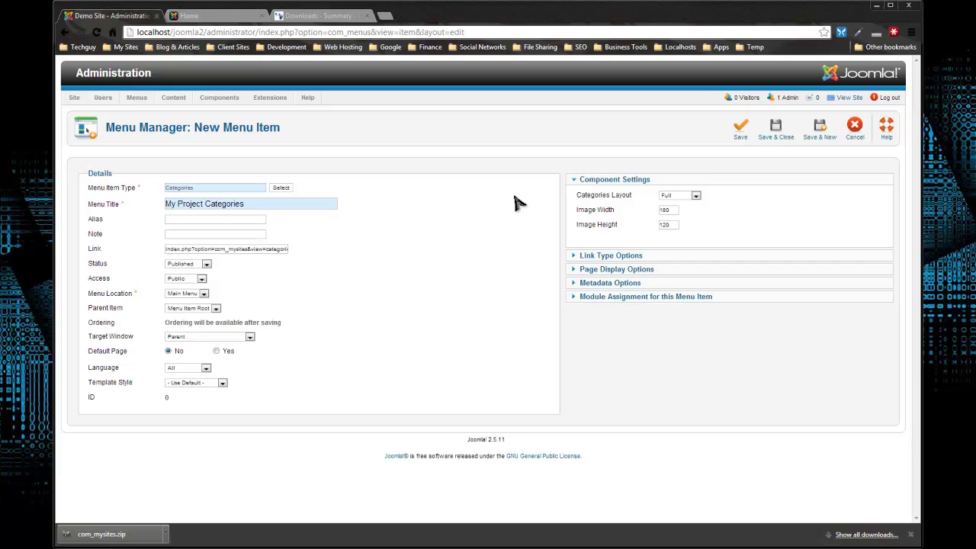
- Check the categories layout options, keep Full, and save the menu item while starting another new one
{"action": "left_click", "coordinate": [695, 197]}
{"action": "left_click", "coordinate": [726, 230]}
{"action": "mouse_move", "coordinate": [608, 215]}
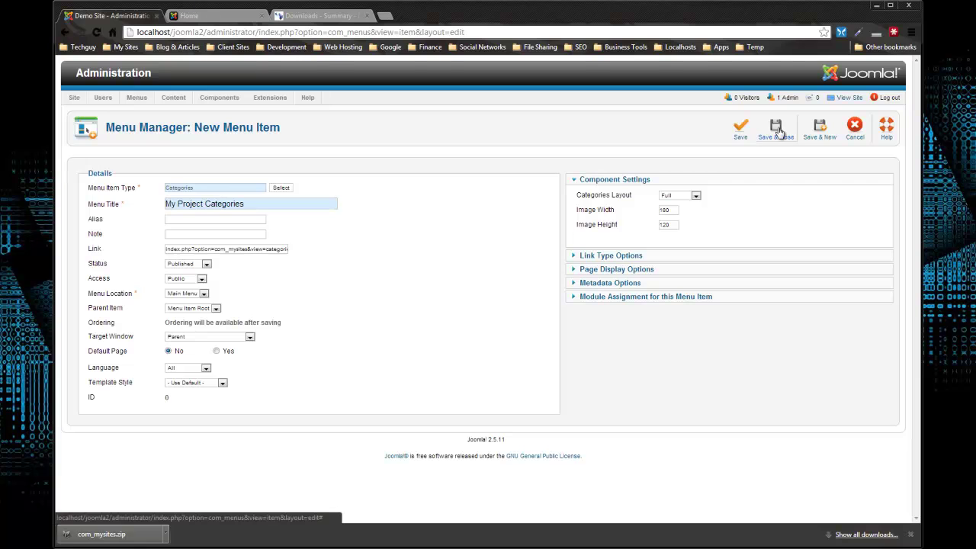
{"action": "left_click", "coordinate": [820, 128]}
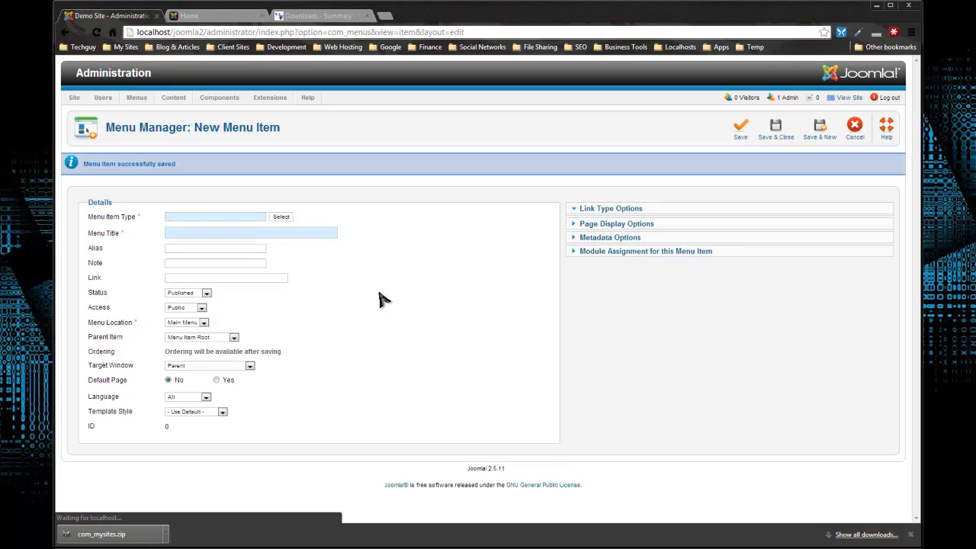
- Set the new menu item's type to mysites Projects, title it My Projects, and save and close it
{"action": "left_click", "coordinate": [280, 216]}
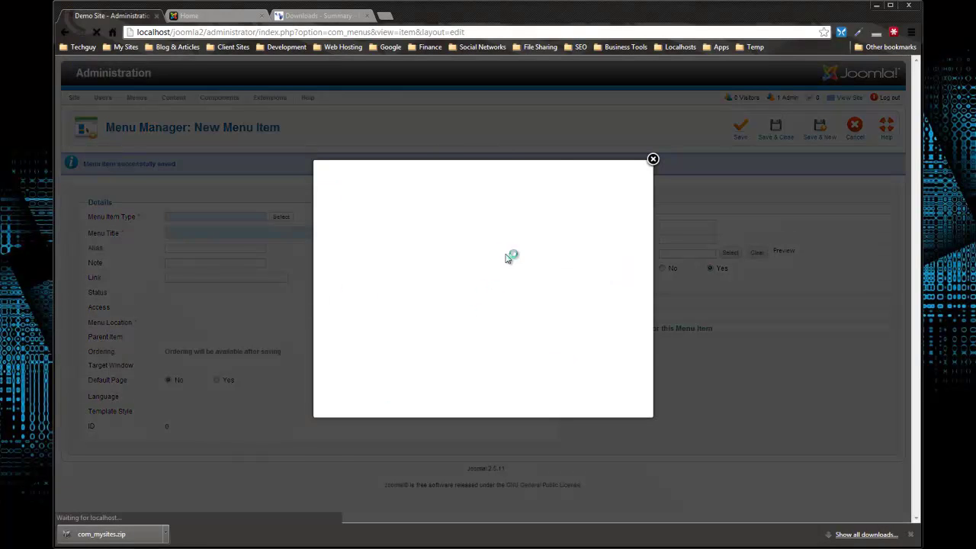
{"action": "scroll", "coordinate": [485, 258], "scroll_direction": "down", "scroll_amount": 1}
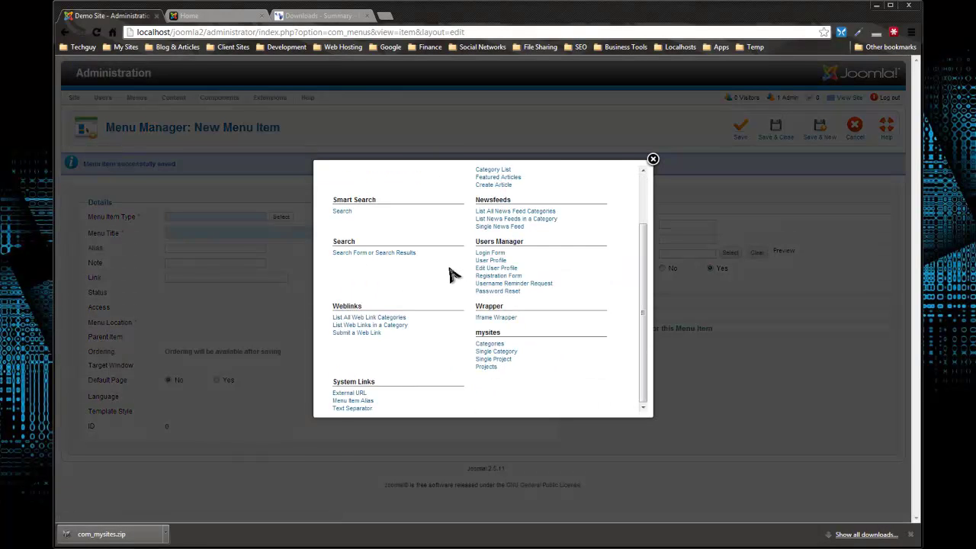
{"action": "left_click", "coordinate": [486, 368]}
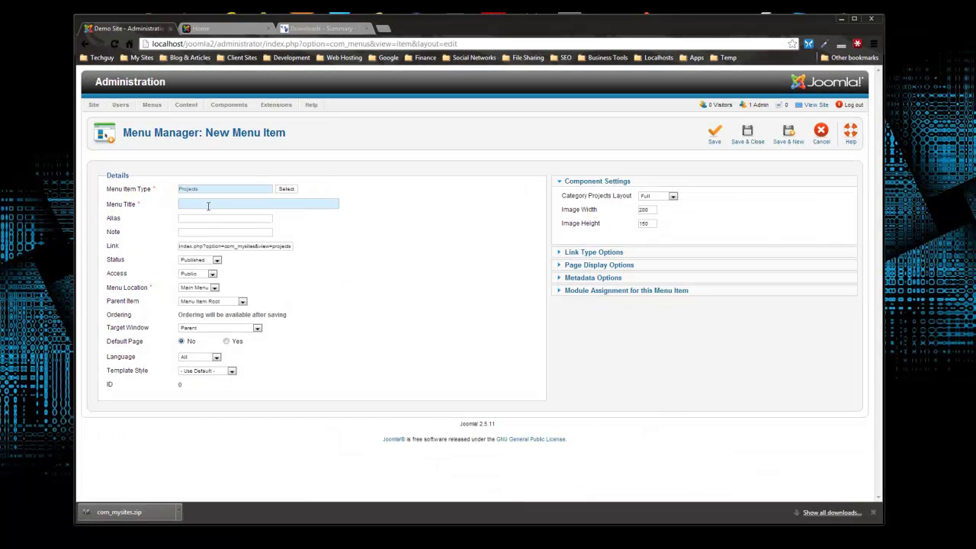
{"action": "left_click", "coordinate": [208, 206]}
{"action": "type", "text": "P"}
{"action": "key", "text": "BackSpace"}
{"action": "type", "text": "My Pro"}
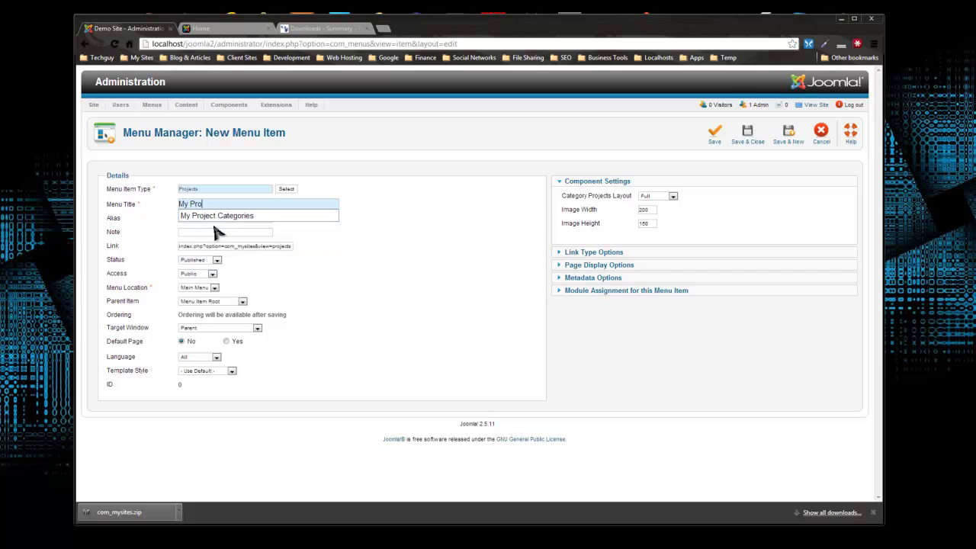
{"action": "type", "text": "jects"}
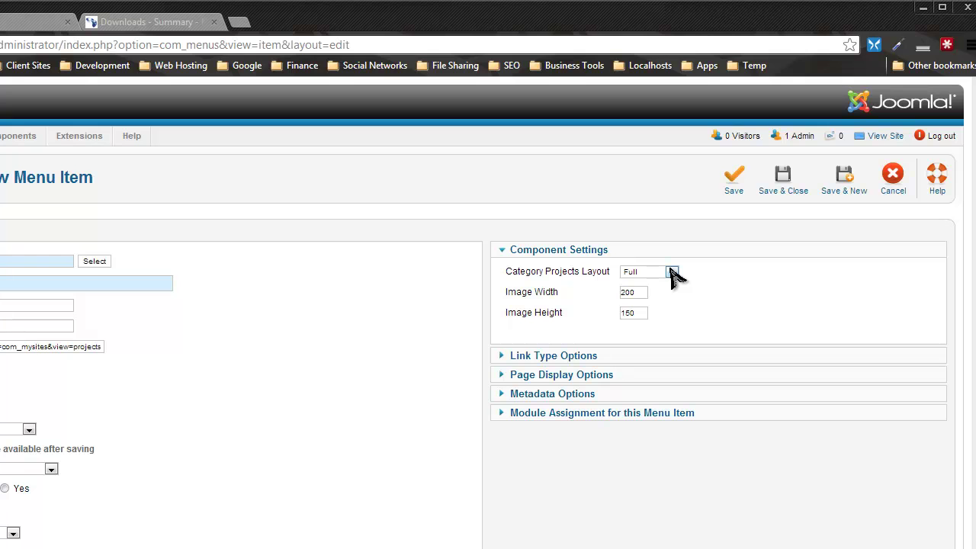
{"action": "mouse_move", "coordinate": [543, 293]}
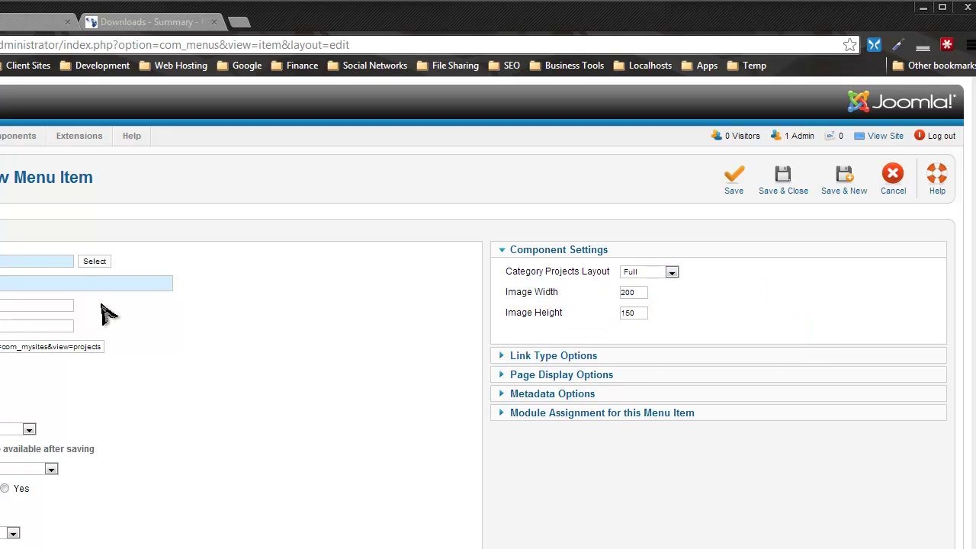
{"action": "left_click", "coordinate": [781, 176]}
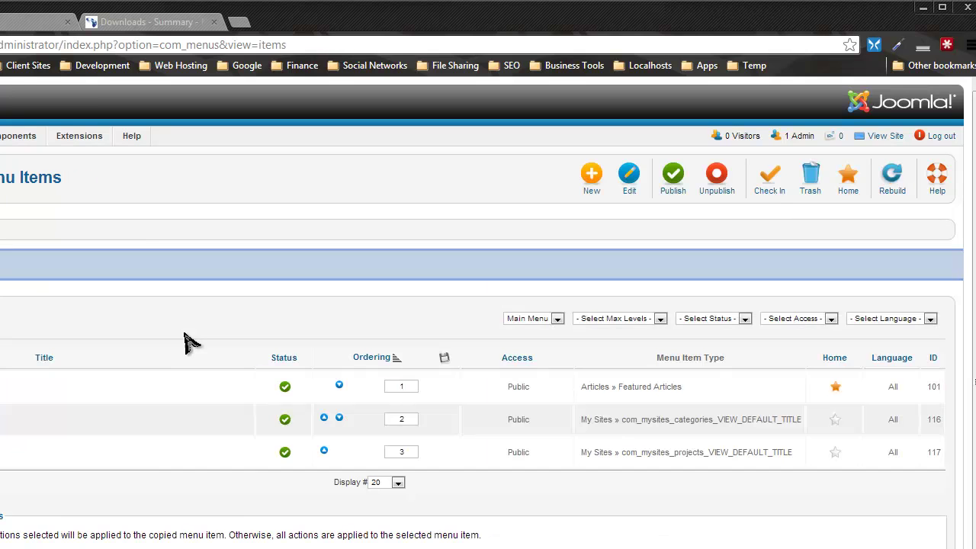
- Switch to the site's front-end home page and reload it to check the main menu
{"action": "left_click", "coordinate": [2, 29]}
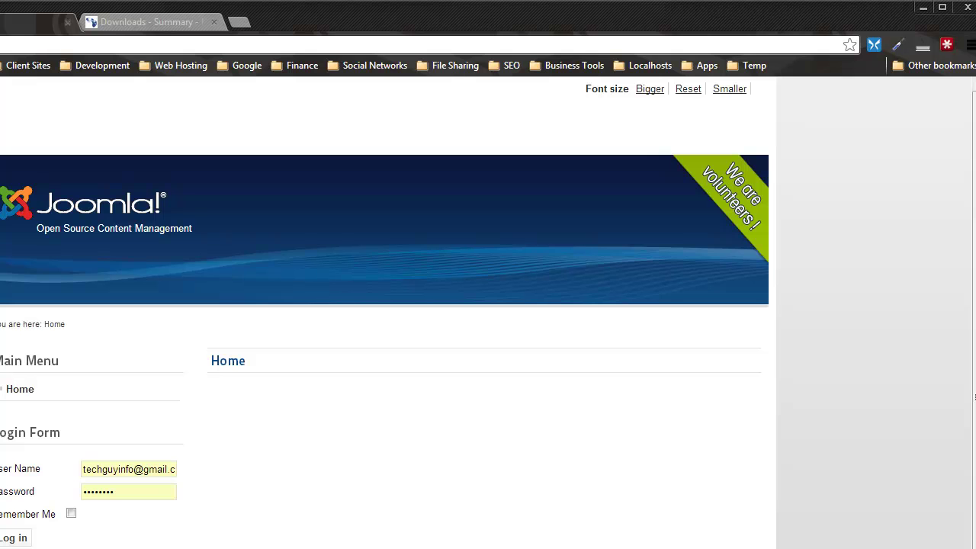
{"action": "key", "text": "F5"}
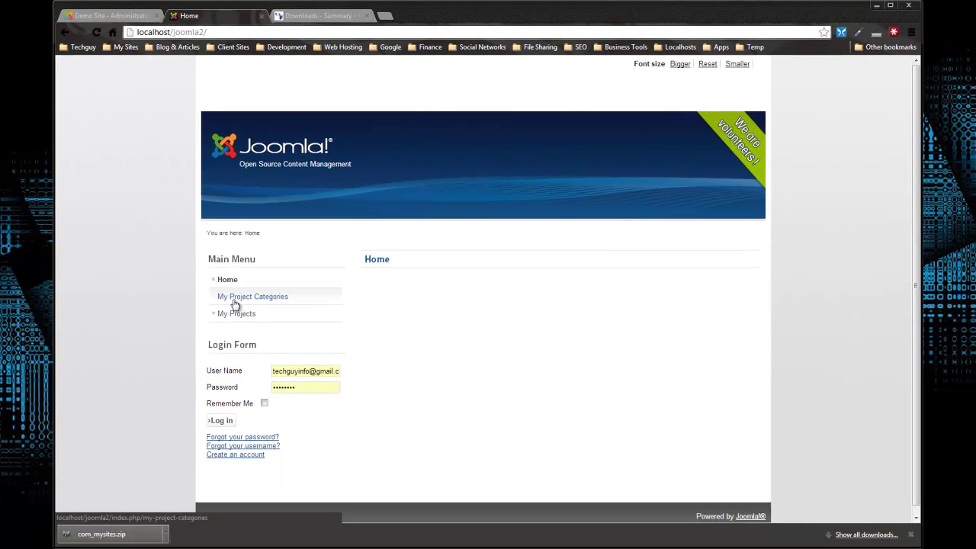
- Open the My Project Categories page, view the Web Design category's projects, and open Test Project
{"action": "left_click", "coordinate": [275, 298]}
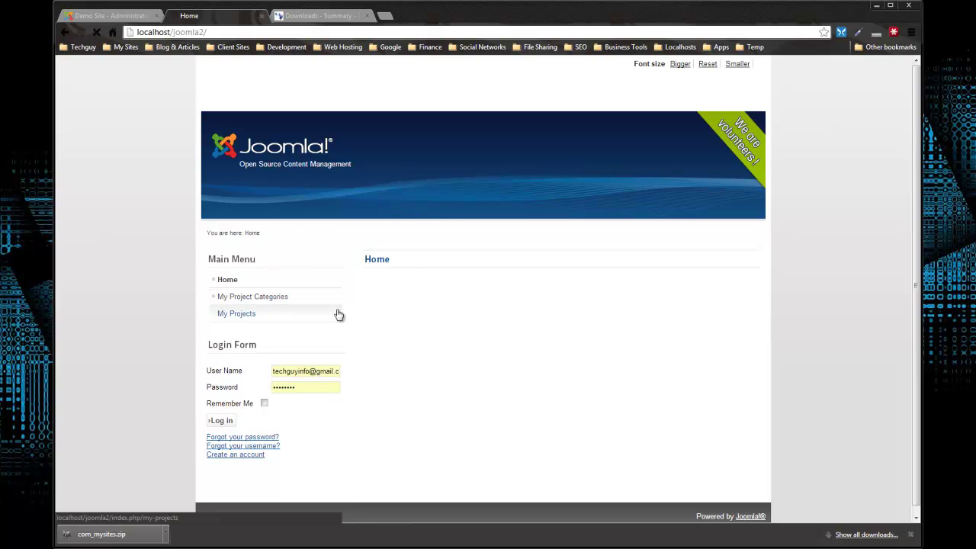
{"action": "scroll", "coordinate": [496, 158], "scroll_direction": "down", "scroll_amount": 1}
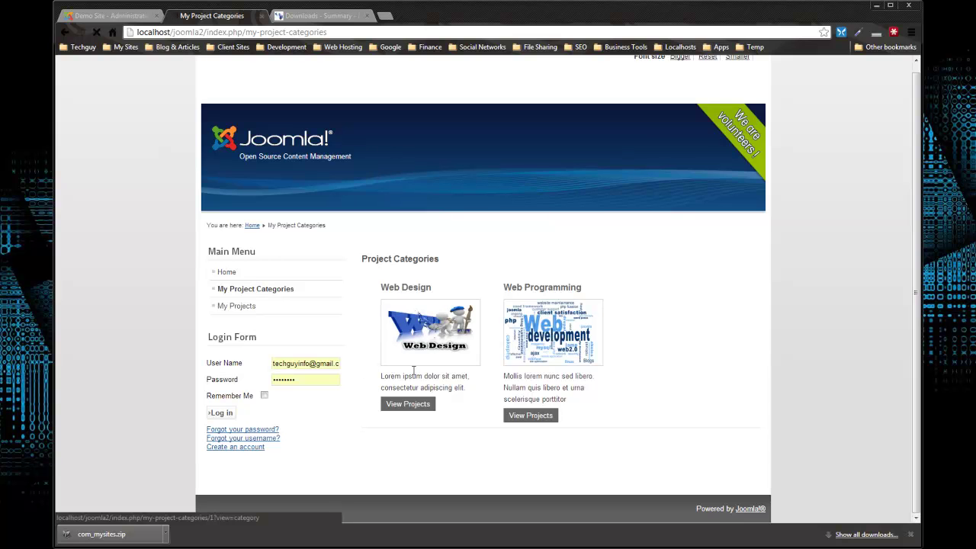
{"action": "left_click", "coordinate": [426, 404]}
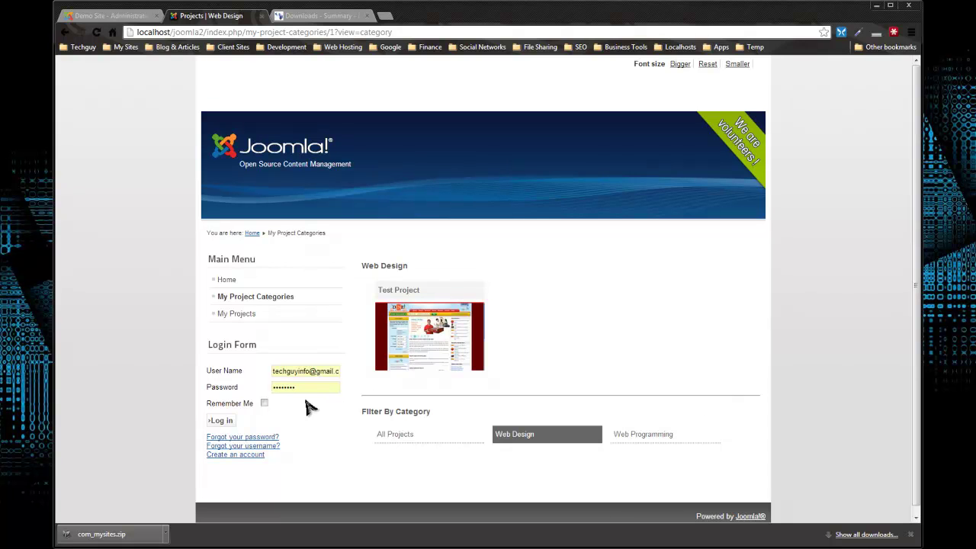
{"action": "left_click", "coordinate": [415, 343]}
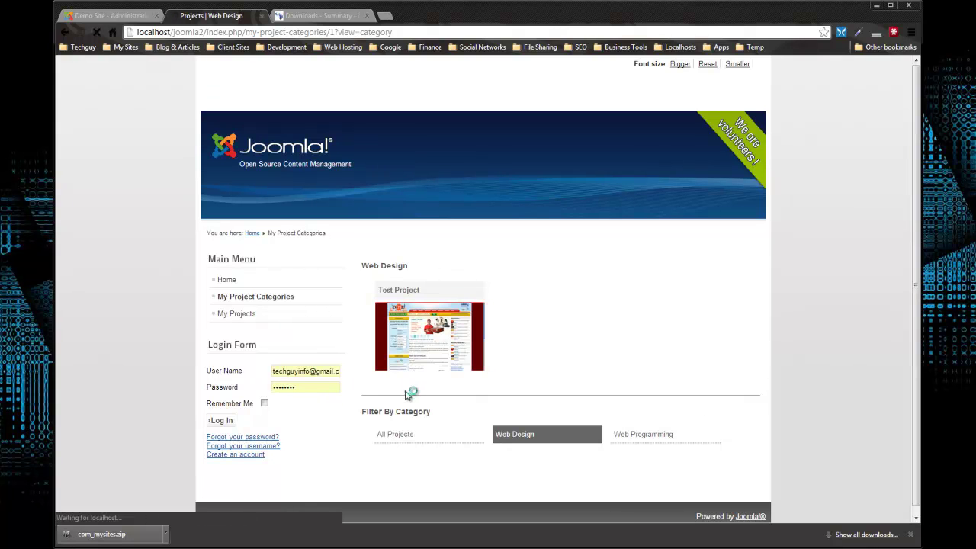
{"action": "scroll", "coordinate": [406, 393], "scroll_direction": "down", "scroll_amount": 1}
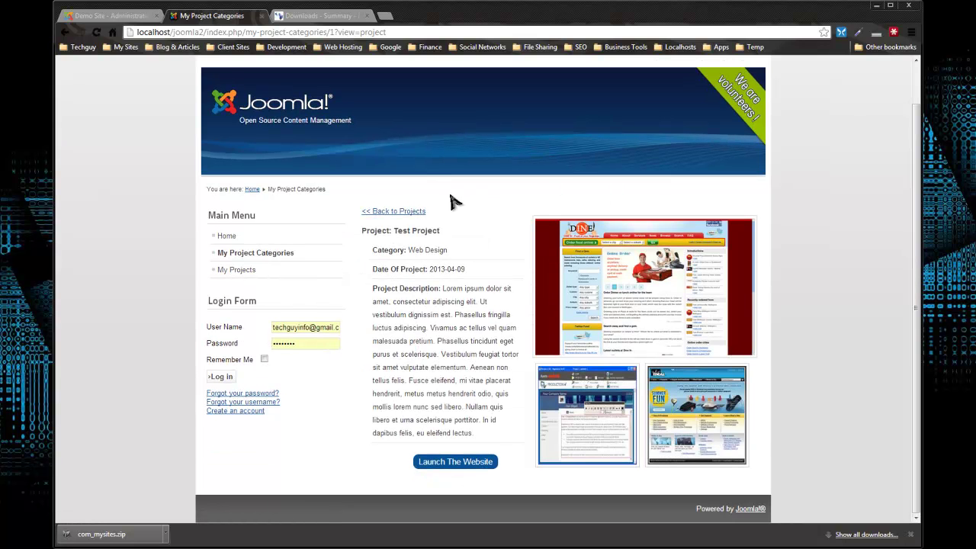
- Examine the title, category, date and description on the Test Project detail page
{"action": "left_click_drag", "start_coordinate": [442, 234], "coordinate": [404, 236]}
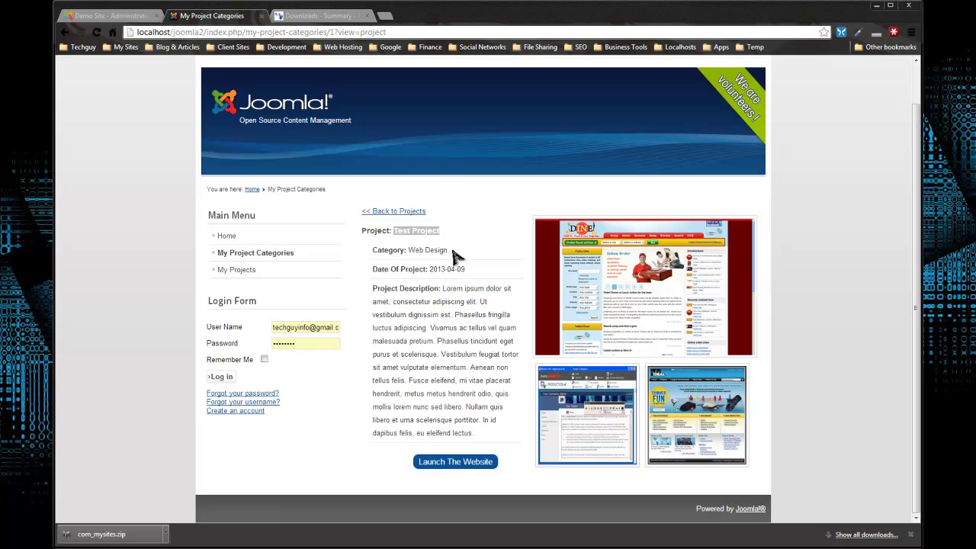
{"action": "left_click_drag", "start_coordinate": [455, 256], "coordinate": [378, 250]}
{"action": "left_click_drag", "start_coordinate": [465, 269], "coordinate": [514, 421]}
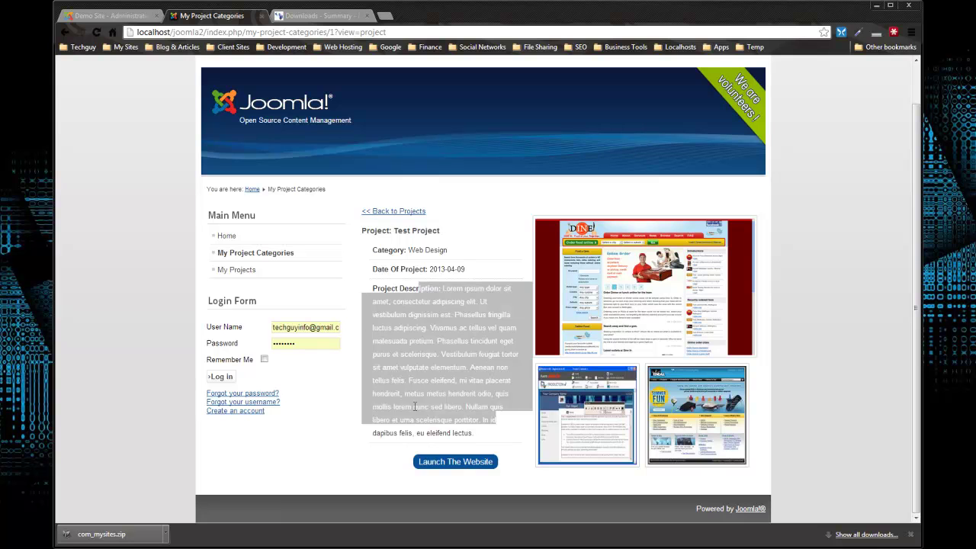
{"action": "left_click", "coordinate": [496, 197]}
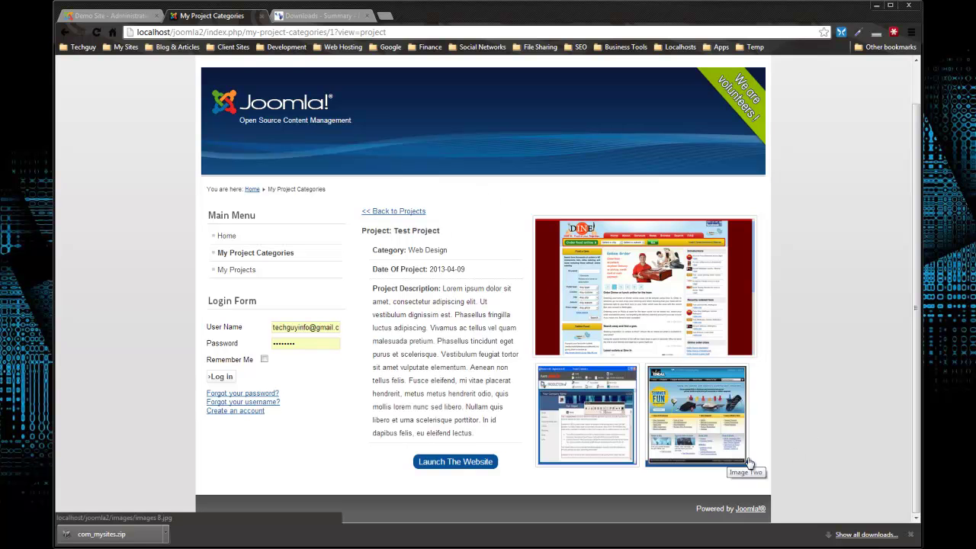
- View the project's main image enlarged and close it, and test the Launch The Website link, closing the page it opens
{"action": "left_click", "coordinate": [630, 274]}
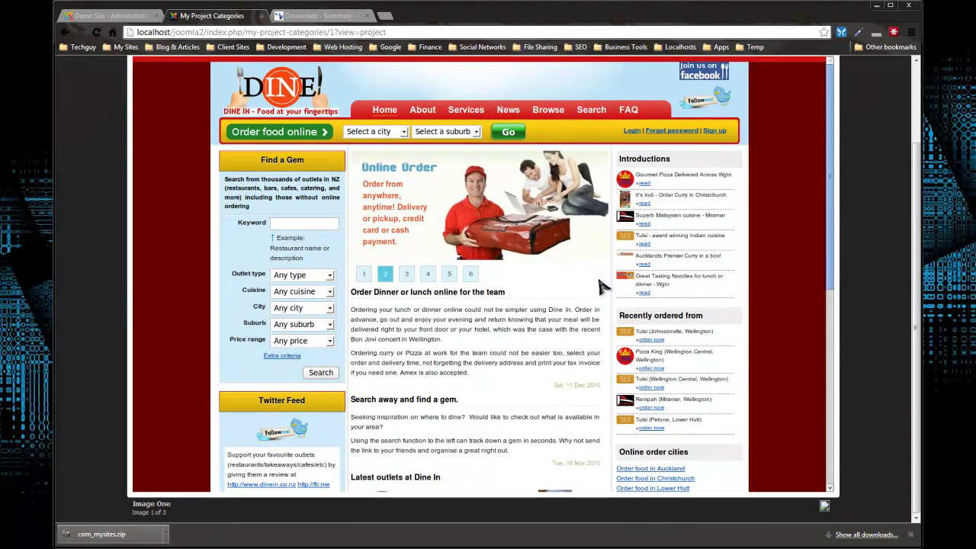
{"action": "scroll", "coordinate": [815, 181], "scroll_direction": "up", "scroll_amount": 1}
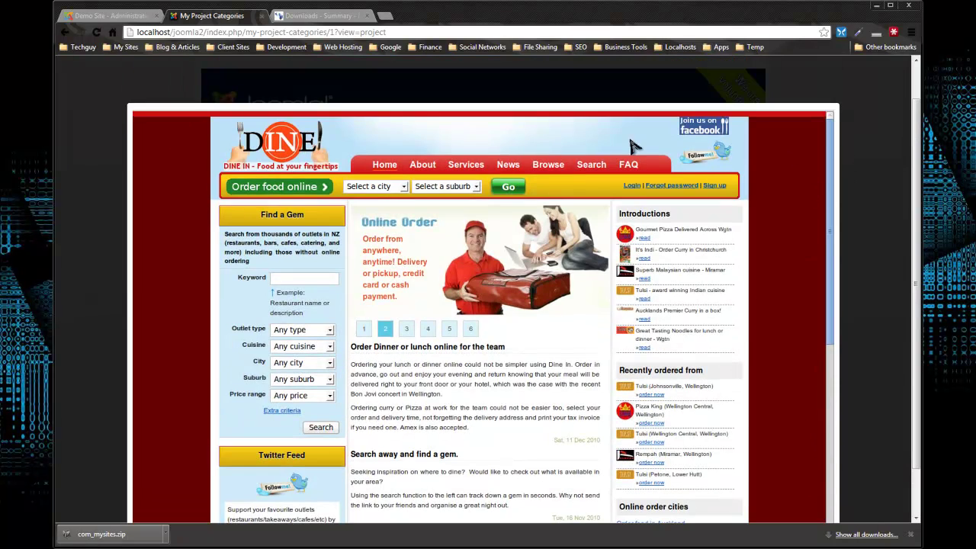
{"action": "left_click", "coordinate": [79, 337]}
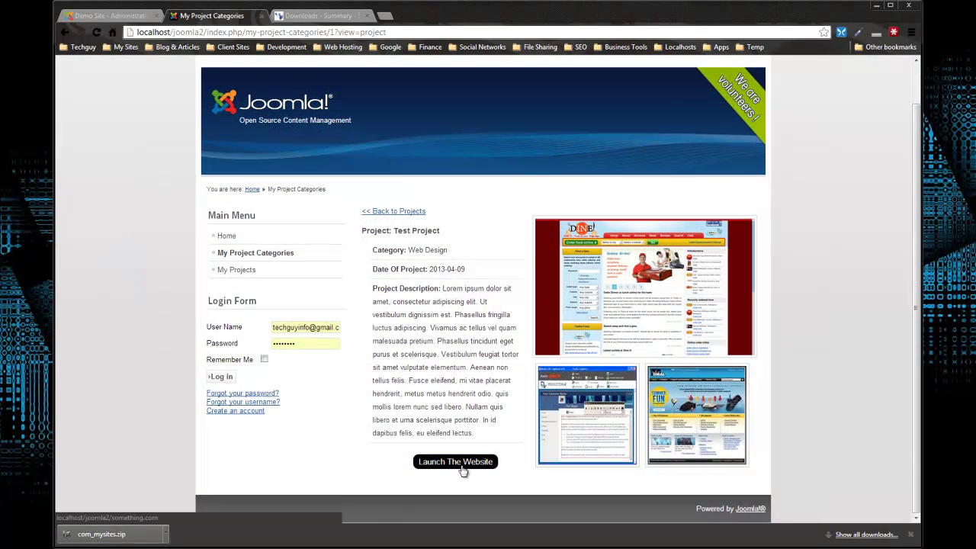
{"action": "left_click", "coordinate": [456, 462]}
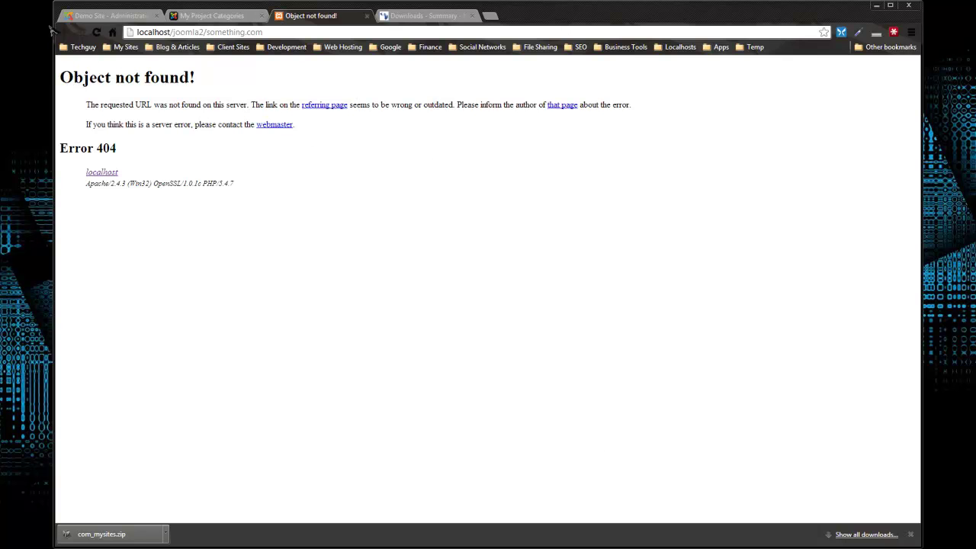
{"action": "left_click", "coordinate": [367, 16]}
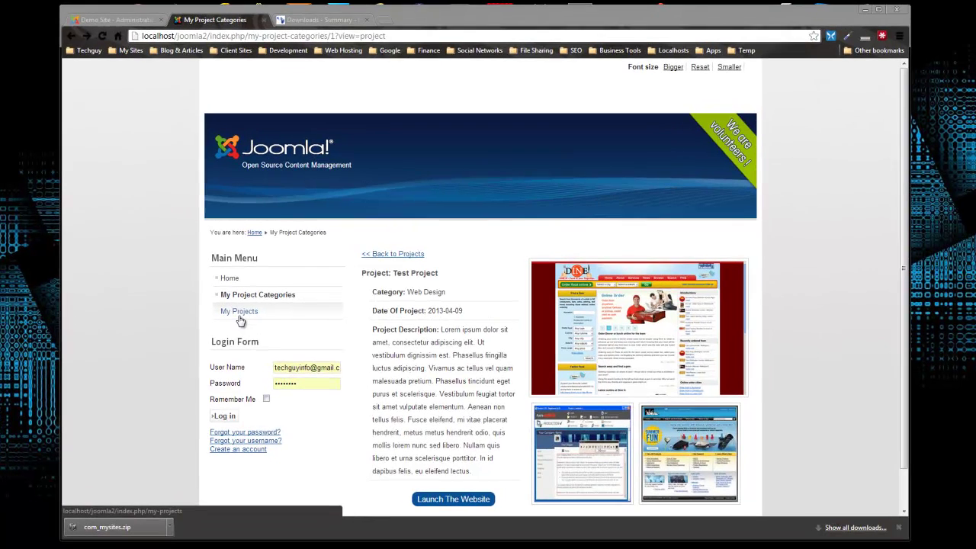
- Open the My Projects page and filter its list by Web Programming, then return to All Projects
{"action": "left_click", "coordinate": [242, 309]}
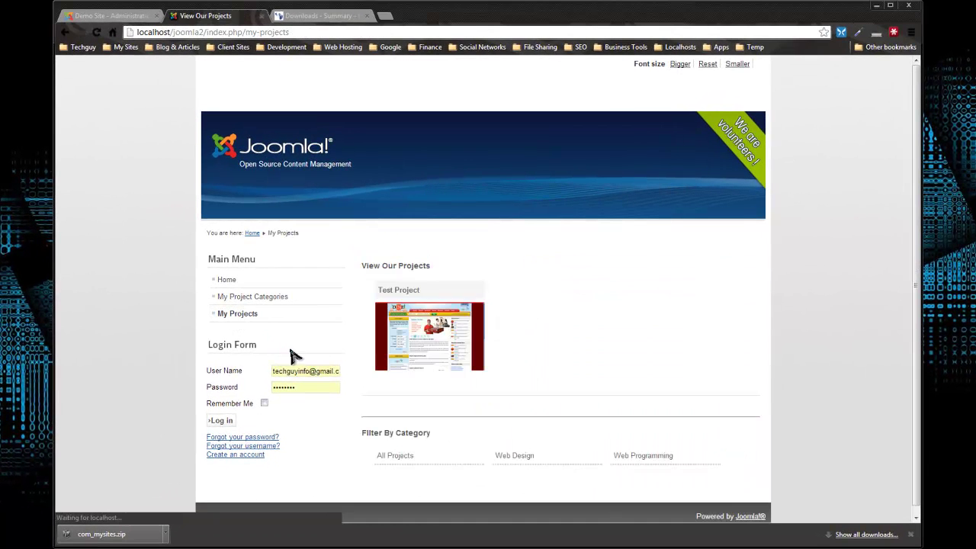
{"action": "triple_click", "coordinate": [241, 442]}
{"action": "left_click", "coordinate": [467, 273]}
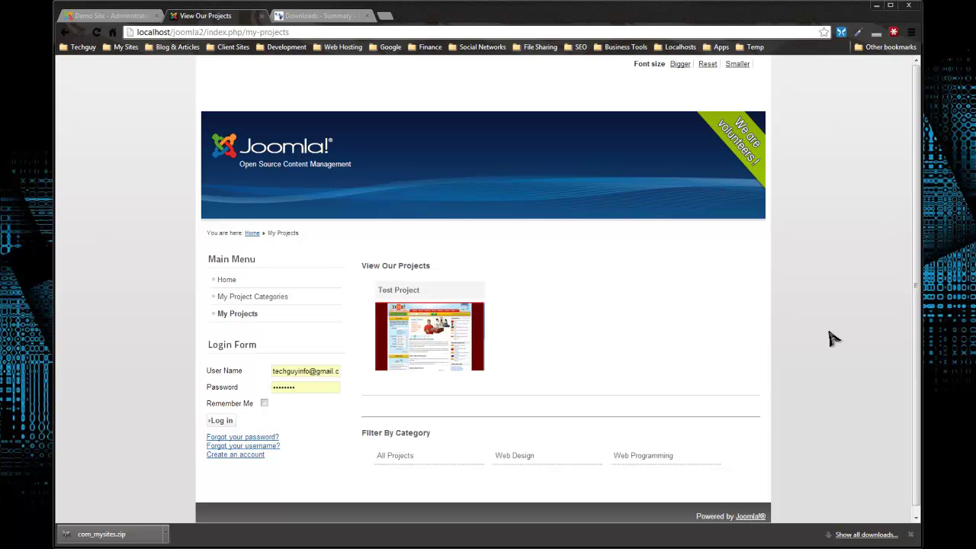
{"action": "scroll", "coordinate": [724, 427], "scroll_direction": "down", "scroll_amount": 1}
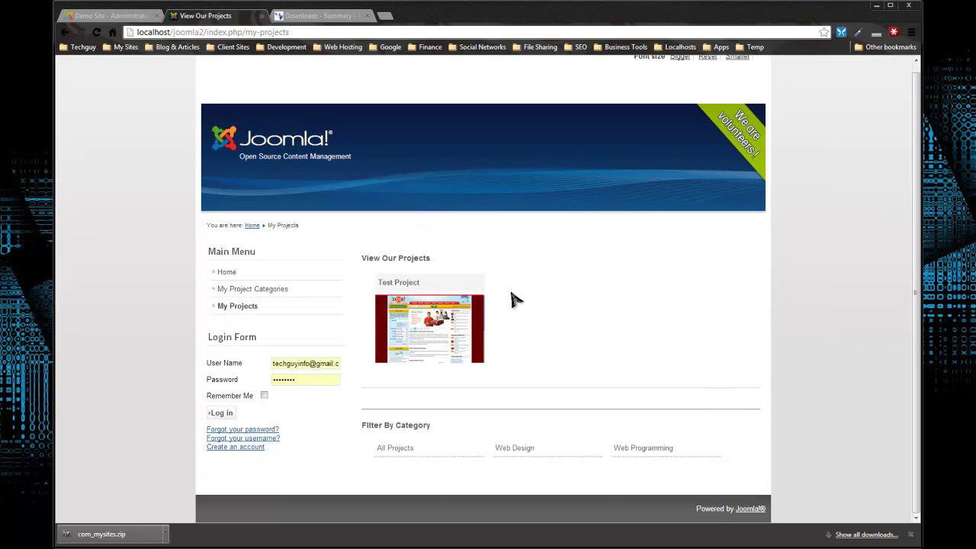
{"action": "left_click", "coordinate": [562, 458]}
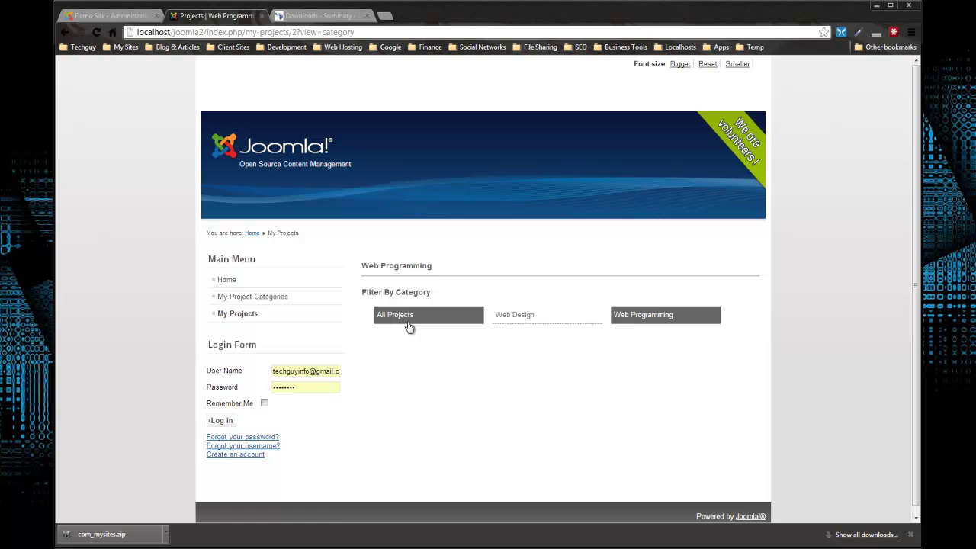
{"action": "left_click", "coordinate": [392, 321]}
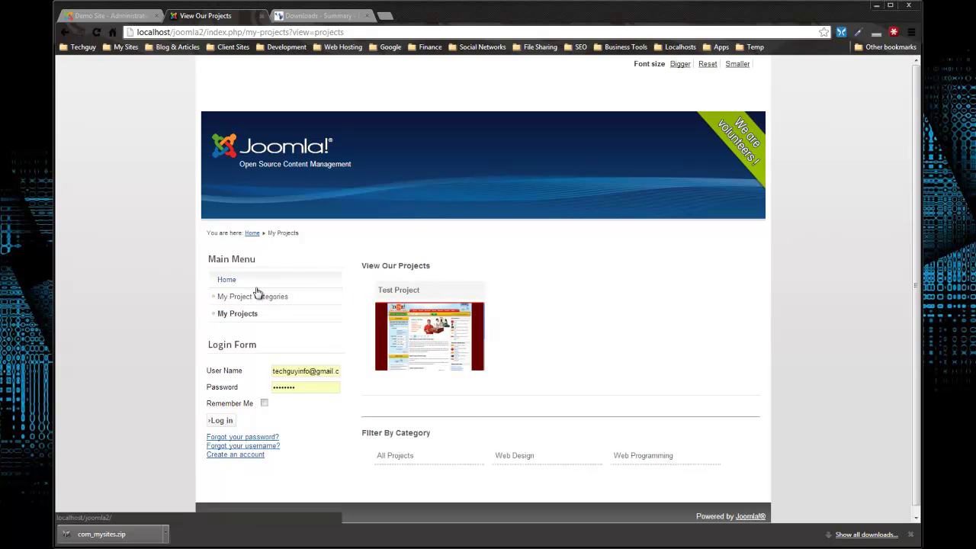
- In the administration site, set the My Project Categories menu item's image width to 300 and image height to 280, and save it
{"action": "left_click", "coordinate": [103, 15]}
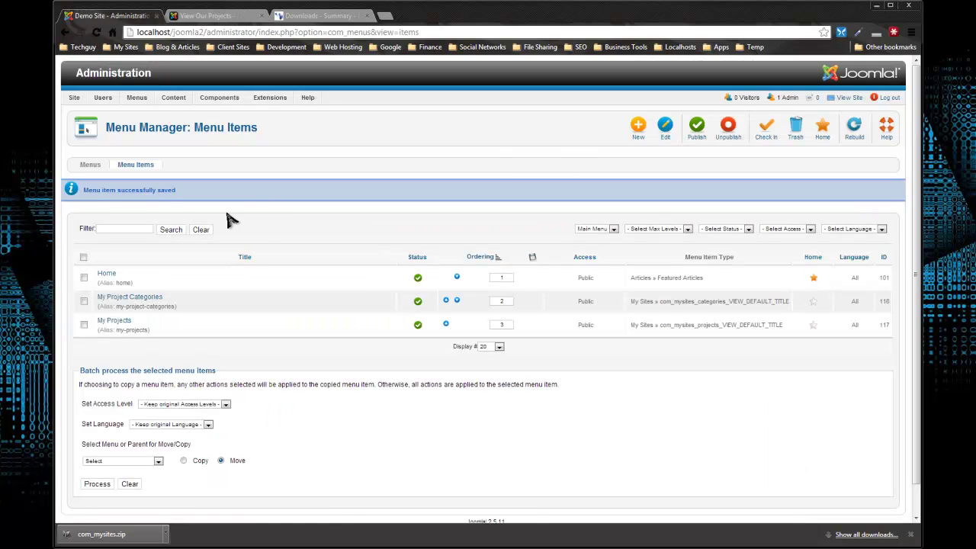
{"action": "left_click", "coordinate": [123, 301]}
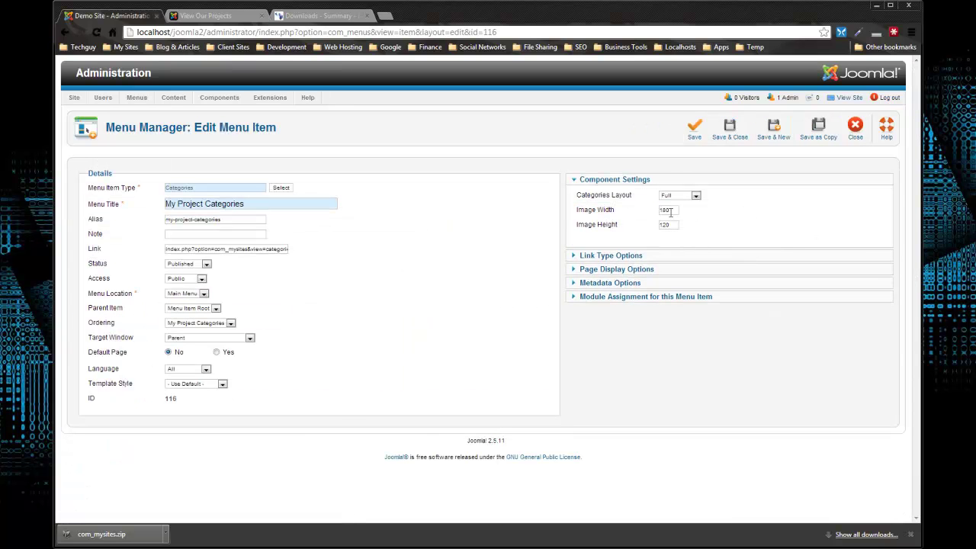
{"action": "left_click", "coordinate": [316, 17]}
{"action": "left_click", "coordinate": [242, 23]}
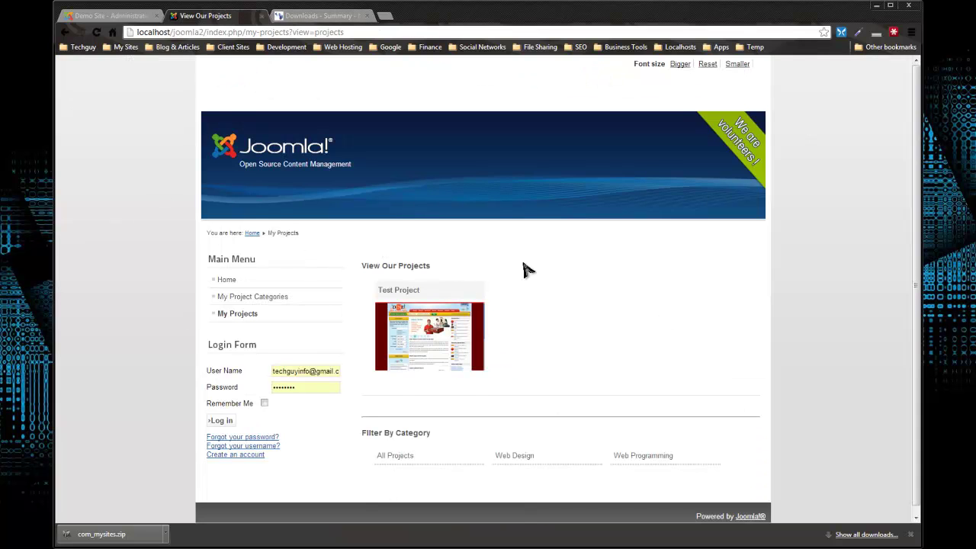
{"action": "left_click", "coordinate": [128, 16]}
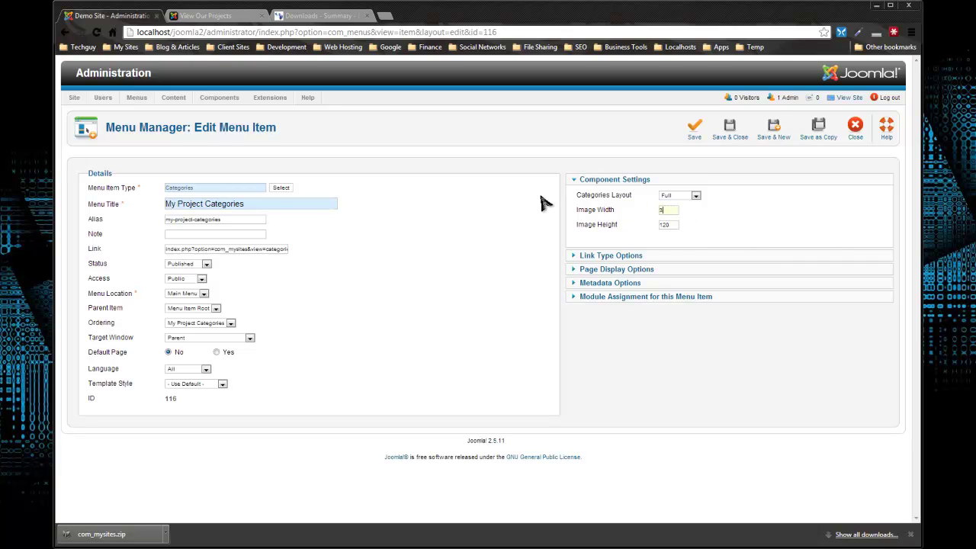
{"action": "key", "text": "Tab"}
{"action": "left_click", "coordinate": [694, 130]}
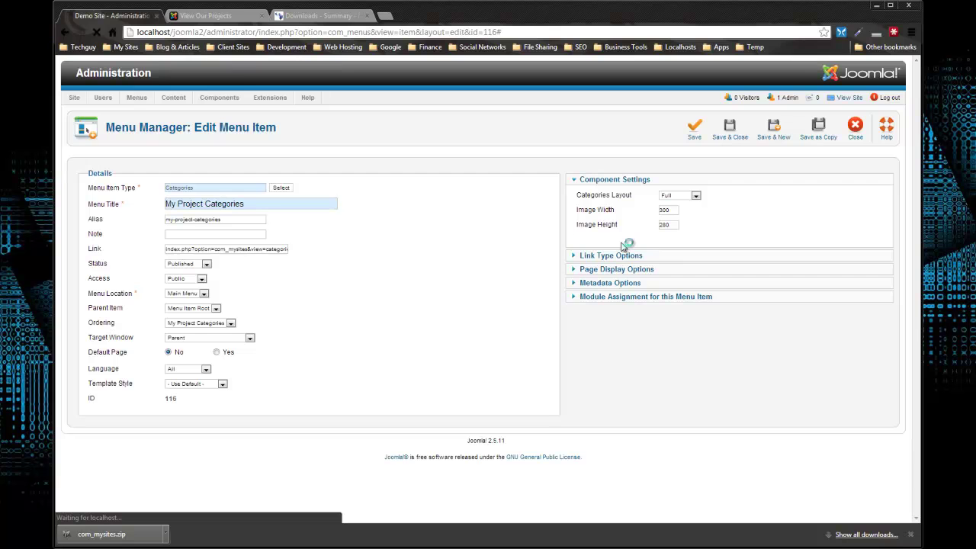
- Check the image size on the front-end My Project Categories page, and open the My Projects page
{"action": "left_click", "coordinate": [205, 15]}
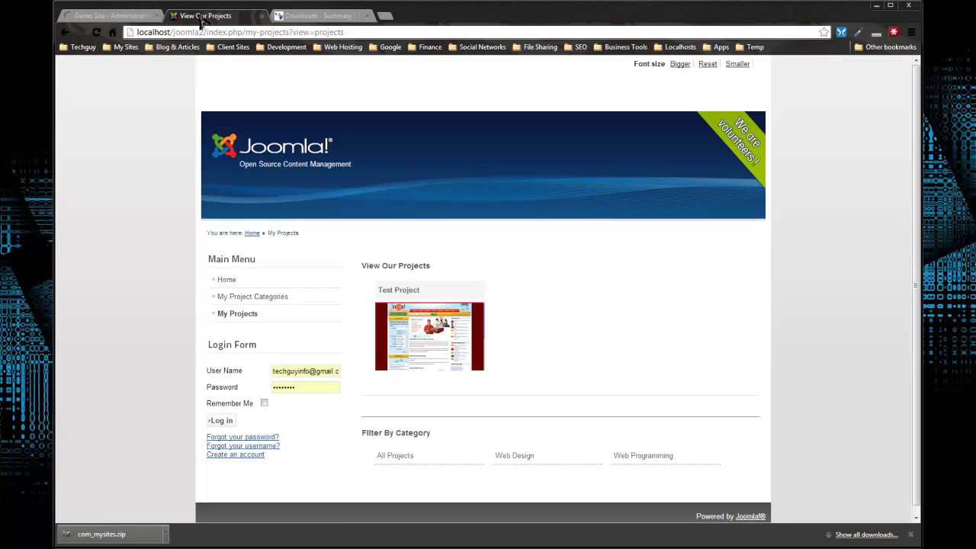
{"action": "left_click", "coordinate": [270, 299]}
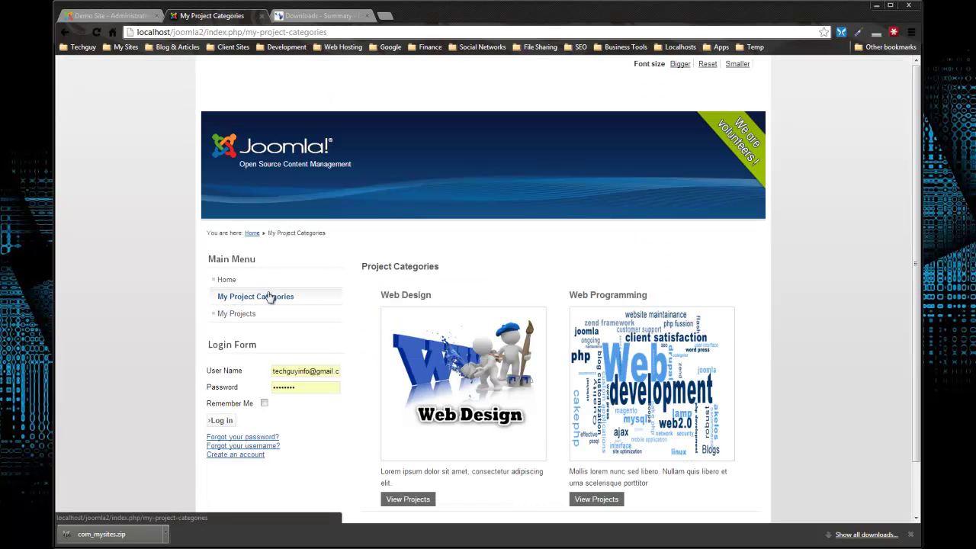
{"action": "scroll", "coordinate": [553, 188], "scroll_direction": "down", "scroll_amount": 1}
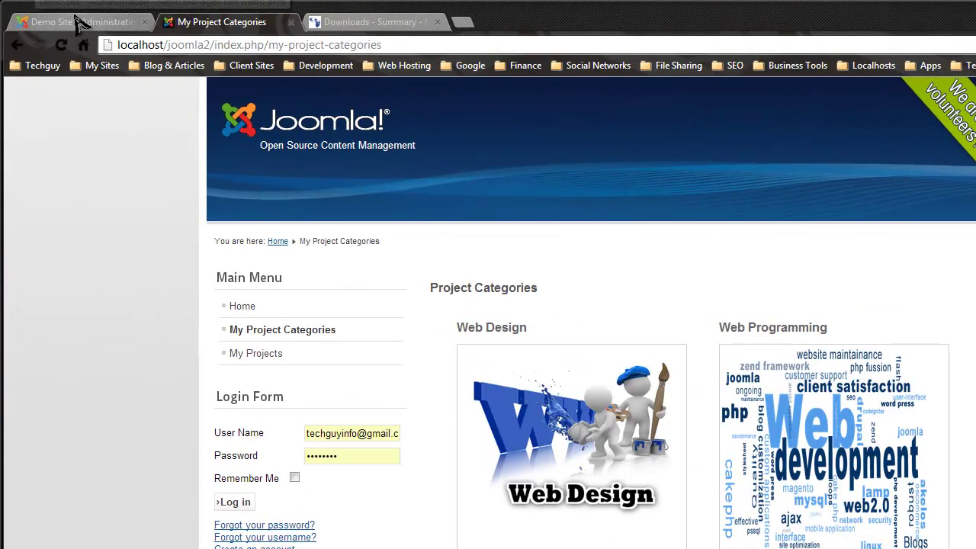
{"action": "left_click", "coordinate": [80, 23]}
{"action": "left_click", "coordinate": [220, 21]}
{"action": "left_click", "coordinate": [278, 330]}
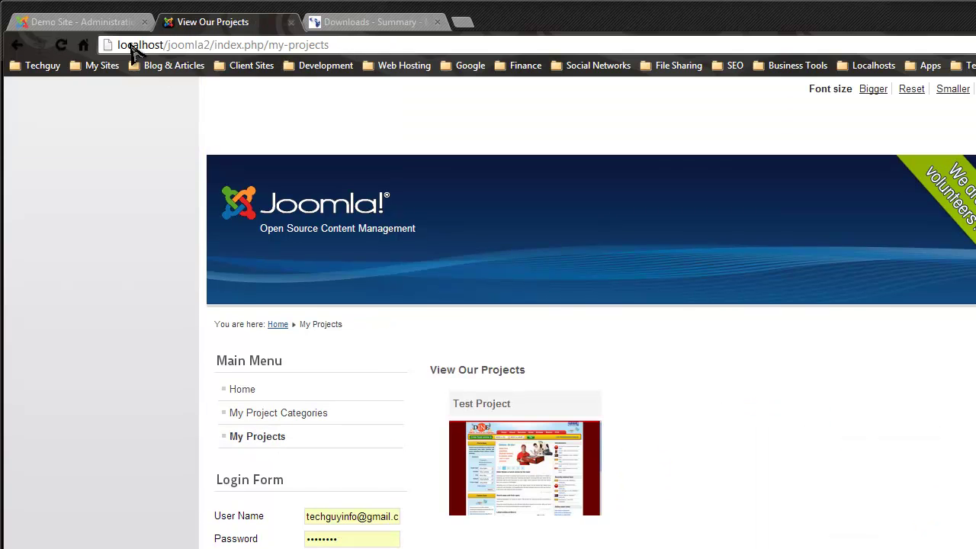
- In the administration site, set the My Projects menu item's image width to 300 and save and close it
{"action": "left_click", "coordinate": [106, 22]}
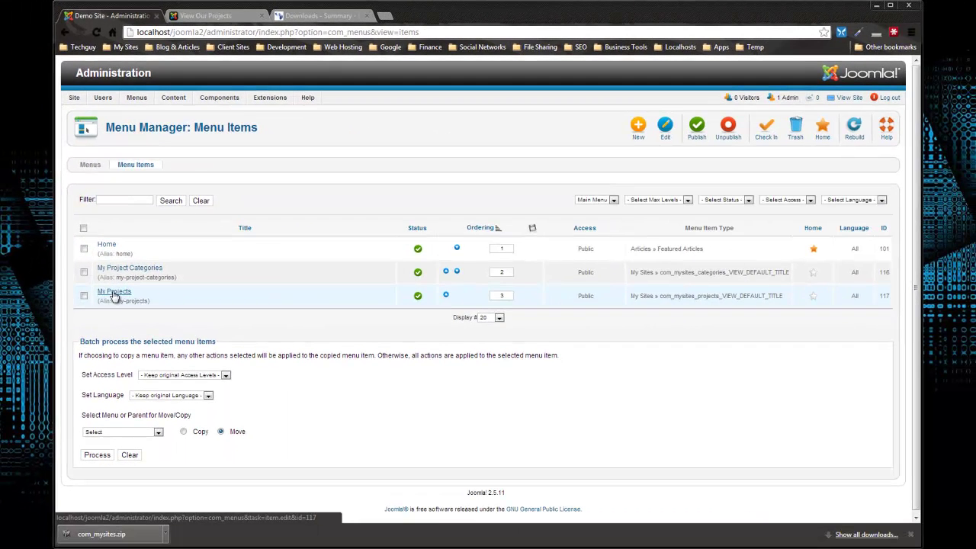
{"action": "left_click", "coordinate": [113, 295]}
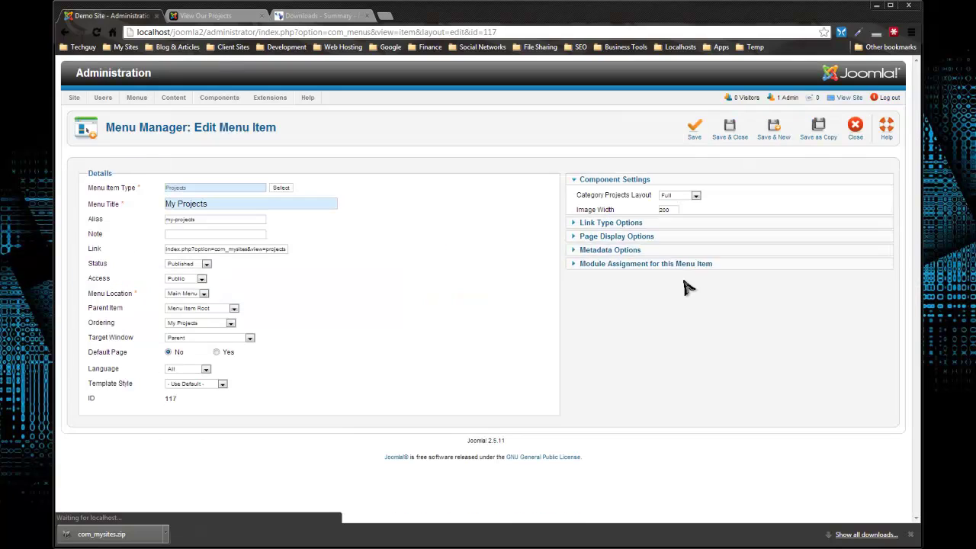
{"action": "double_click", "coordinate": [674, 210]}
{"action": "type", "text": "3"}
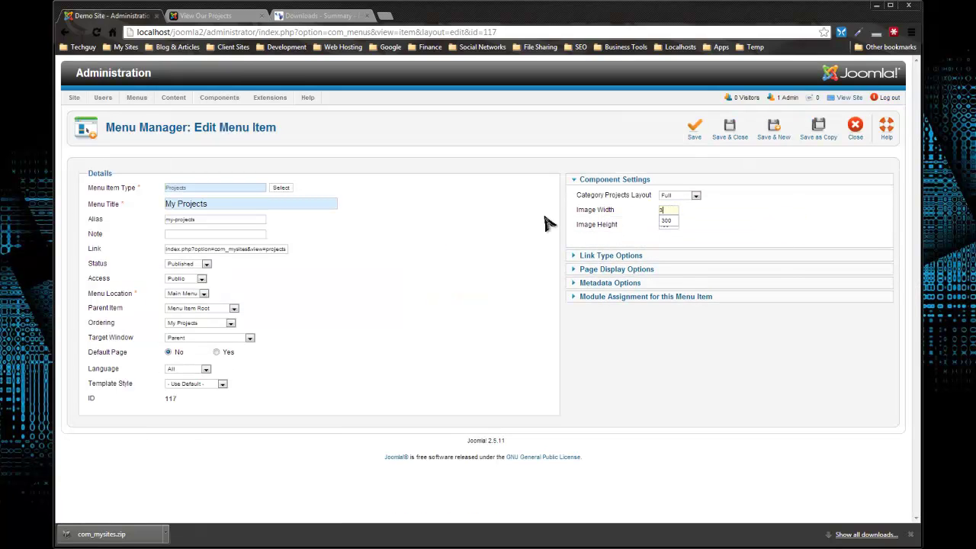
{"action": "key", "text": "Tab"}
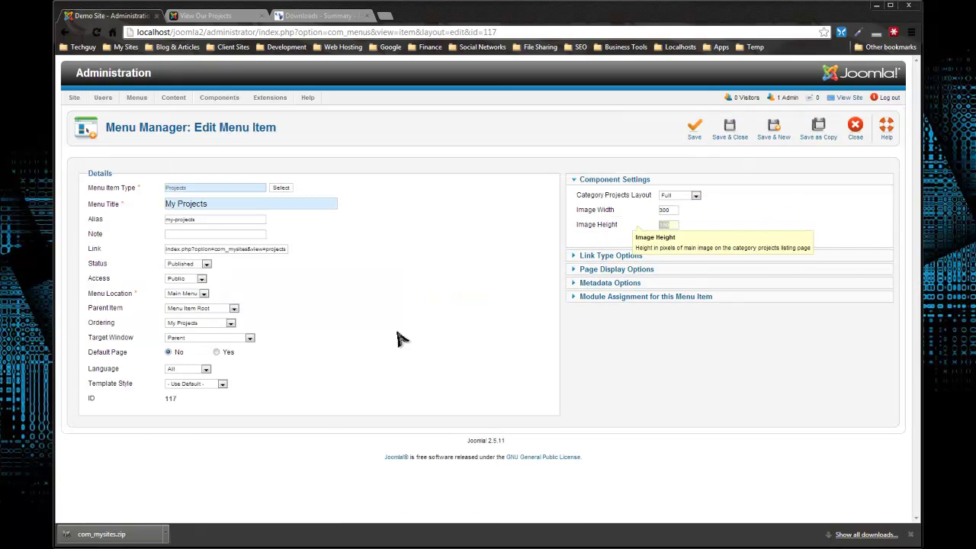
{"action": "left_click", "coordinate": [730, 132]}
- Reload the front-end My Projects page and check the project image's size and the page layout
{"action": "left_click", "coordinate": [210, 15]}
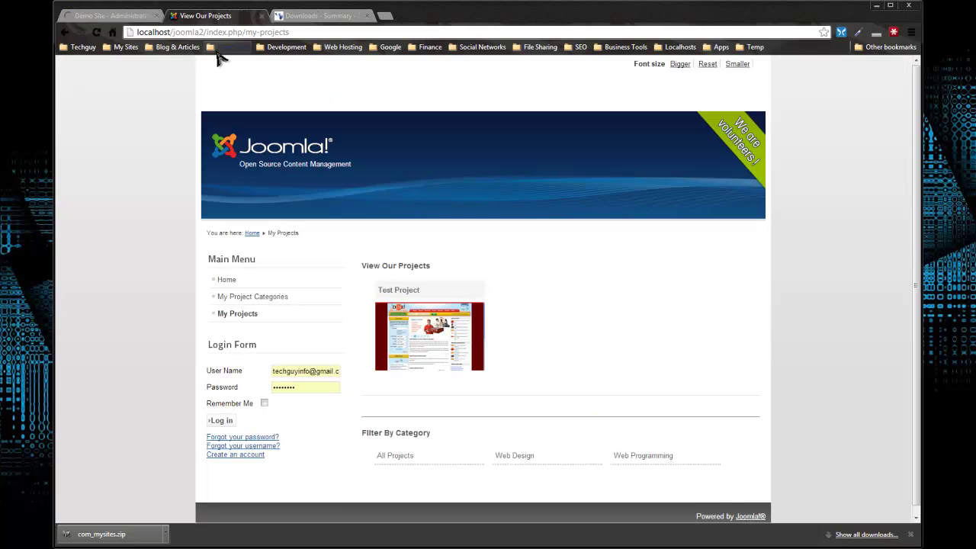
{"action": "left_click", "coordinate": [96, 32]}
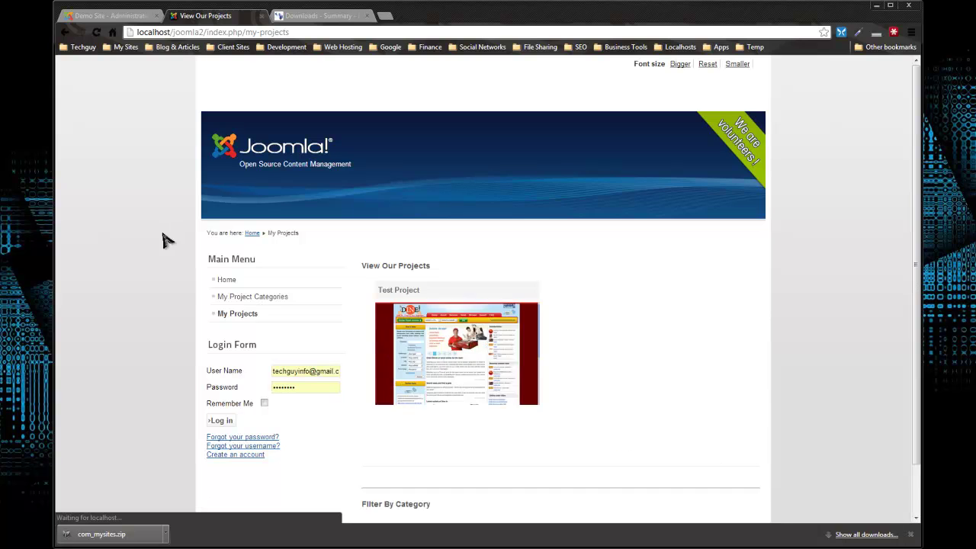
{"action": "scroll", "coordinate": [644, 504], "scroll_direction": "down", "scroll_amount": 2}
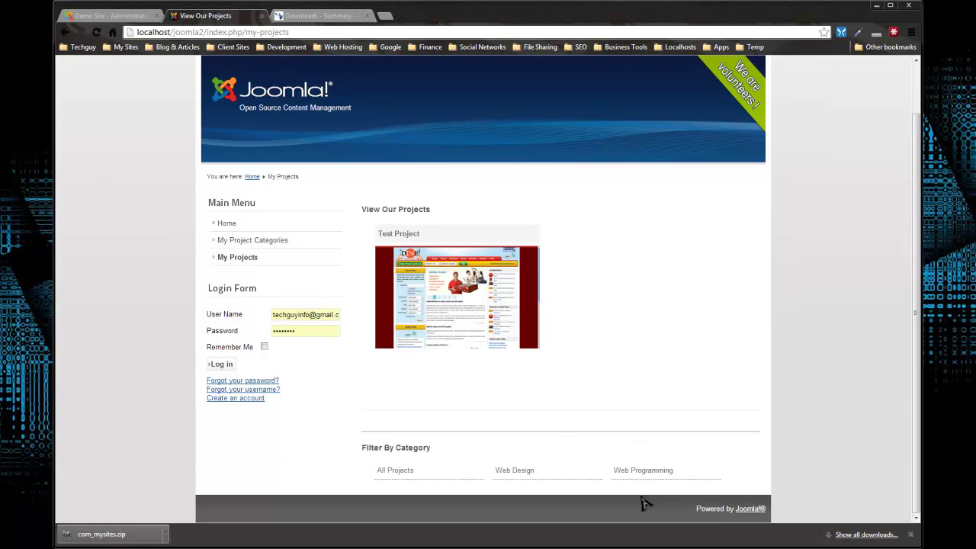
{"action": "scroll", "coordinate": [725, 347], "scroll_direction": "up", "scroll_amount": 2}
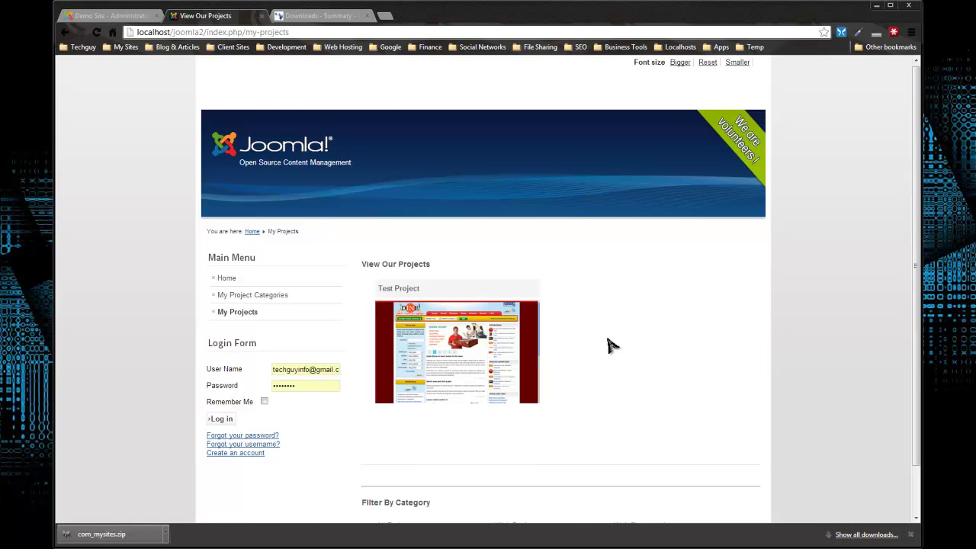
- In the administration site, start a new Main Menu item of the mysites type Single Category
{"action": "scroll", "coordinate": [611, 345], "scroll_direction": "down", "scroll_amount": 2}
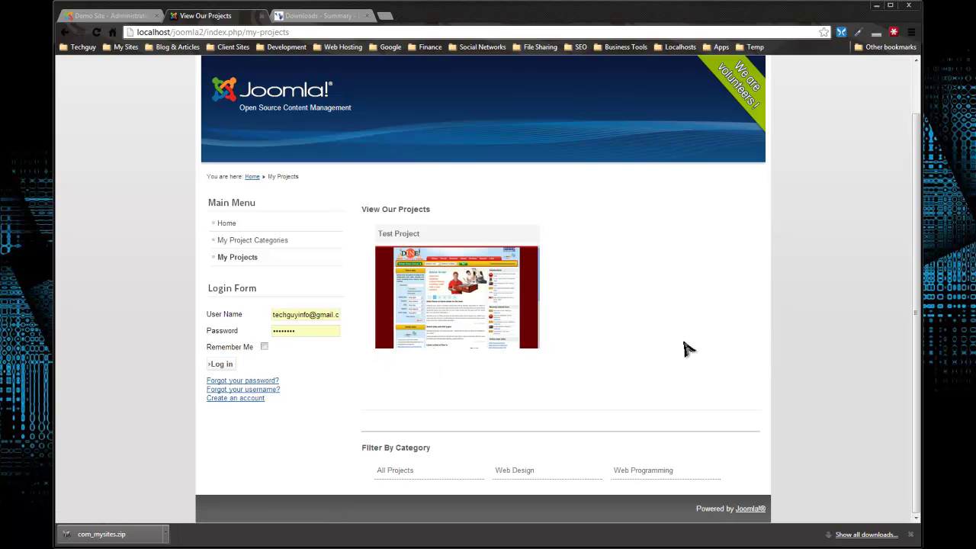
{"action": "left_click", "coordinate": [130, 16]}
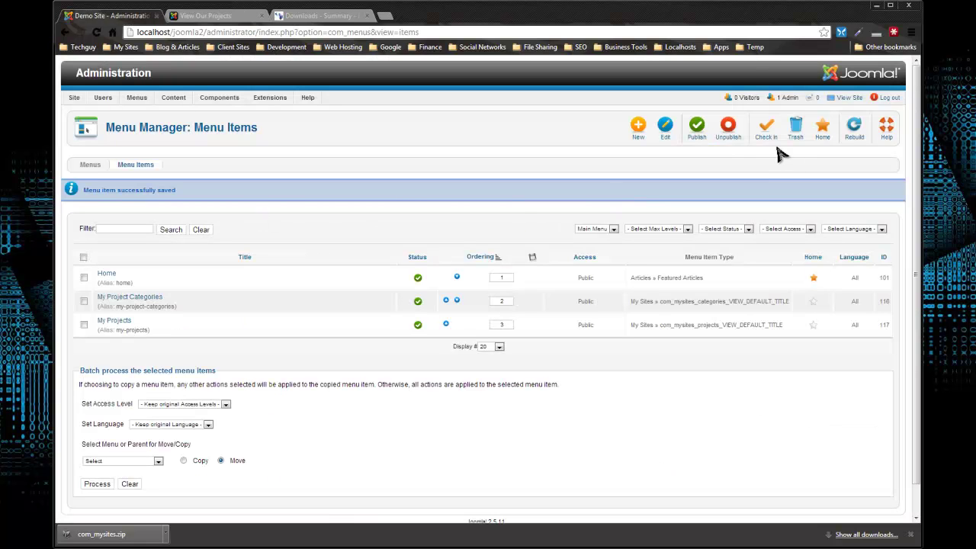
{"action": "left_click", "coordinate": [639, 126]}
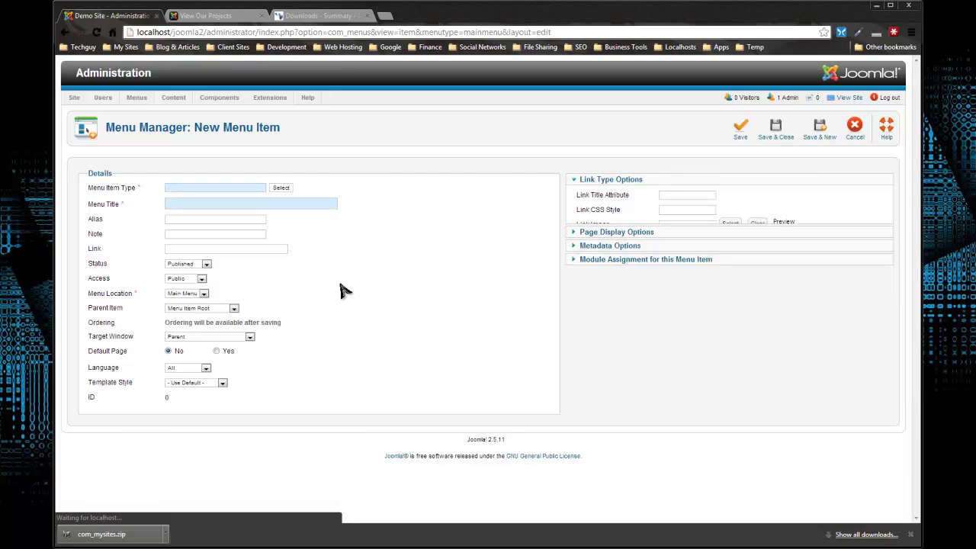
{"action": "left_click", "coordinate": [279, 188]}
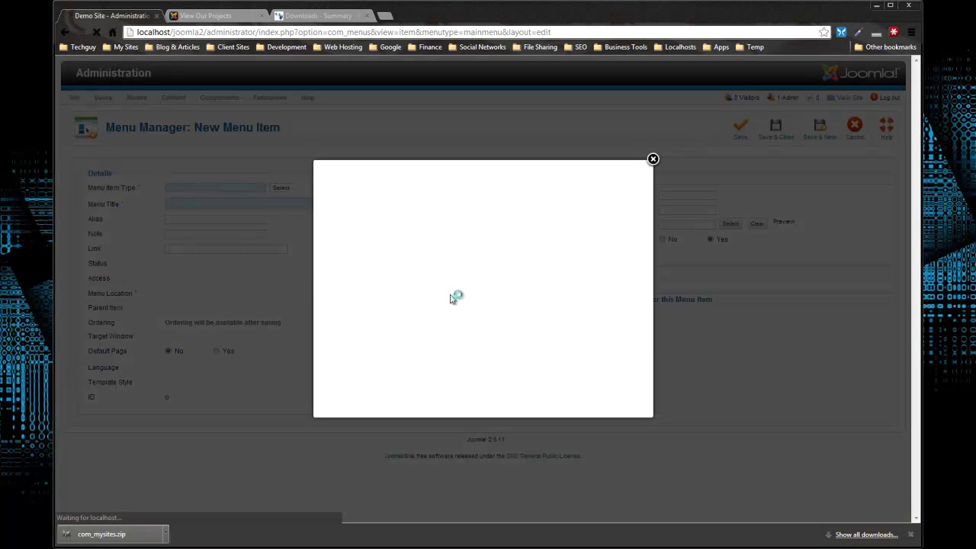
{"action": "scroll", "coordinate": [488, 286], "scroll_direction": "down", "scroll_amount": 3}
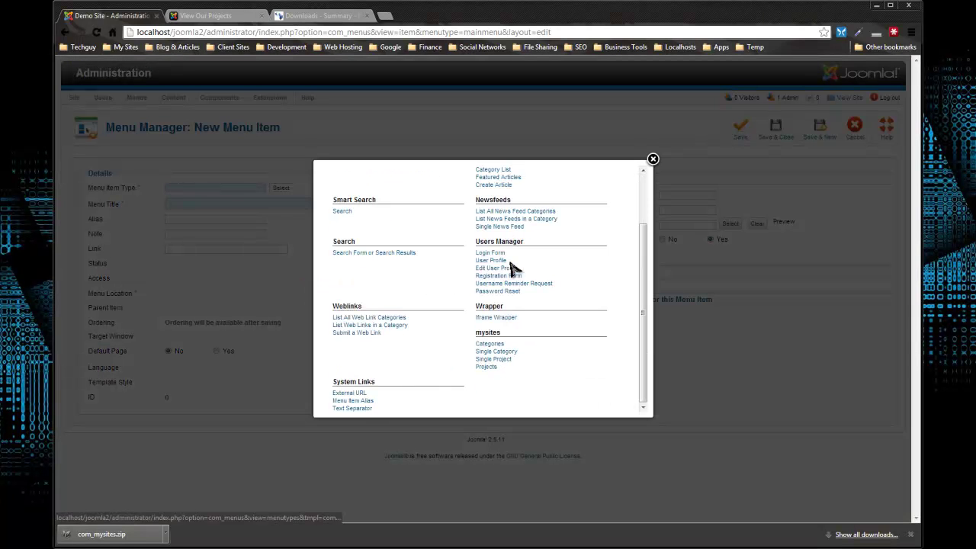
{"action": "left_click", "coordinate": [496, 352]}
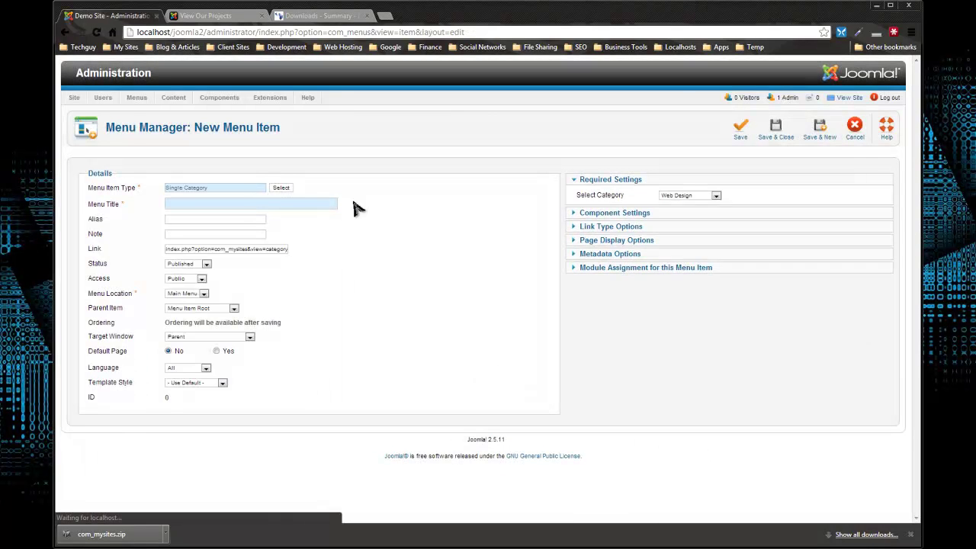
- Select the Web Design category for the new menu item, title it Web Design, and save and close it
{"action": "left_click", "coordinate": [670, 198]}
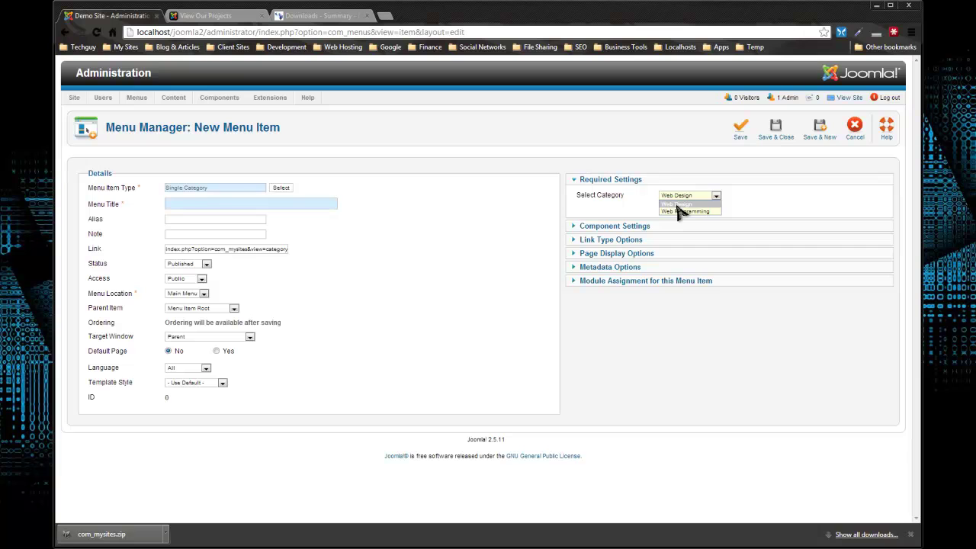
{"action": "left_click", "coordinate": [677, 206]}
{"action": "type", "text": "Web Design"}
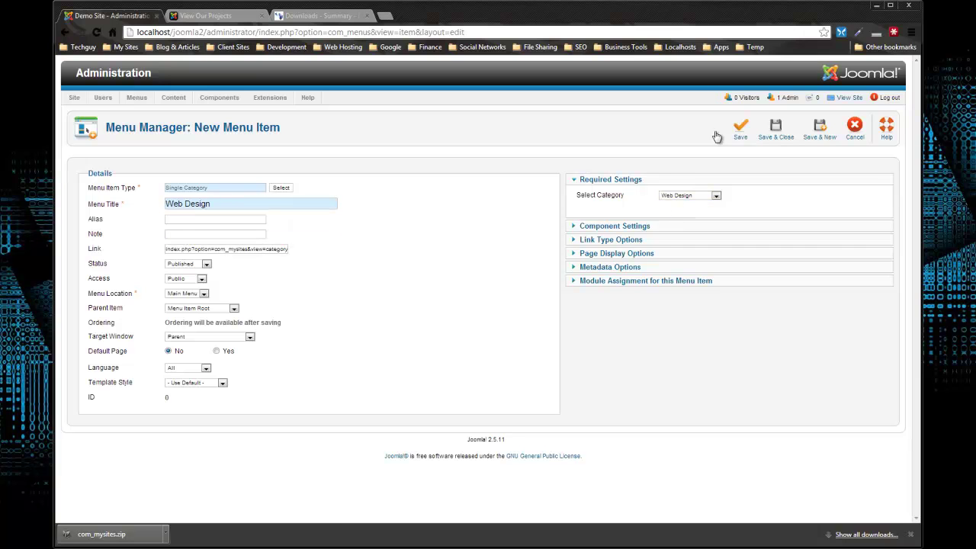
{"action": "left_click", "coordinate": [772, 131]}
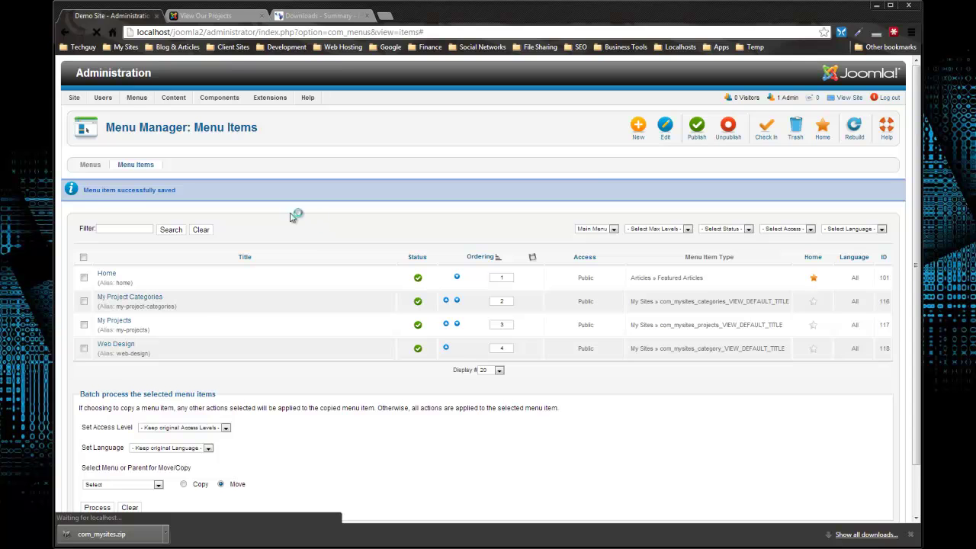
- Create another menu item of type Single Project for Test Project, title it Test Project, and save and close it
{"action": "left_click", "coordinate": [281, 187]}
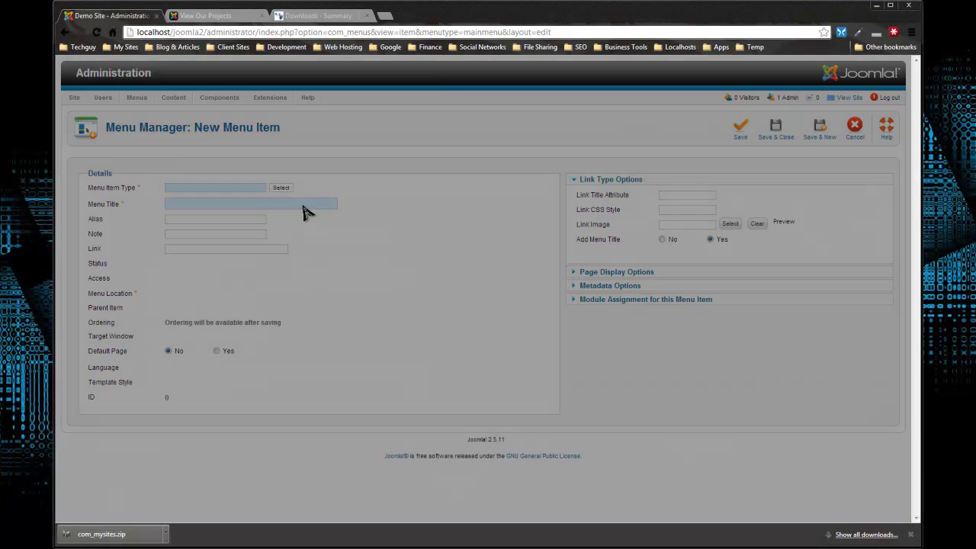
{"action": "scroll", "coordinate": [511, 300], "scroll_direction": "down", "scroll_amount": 5}
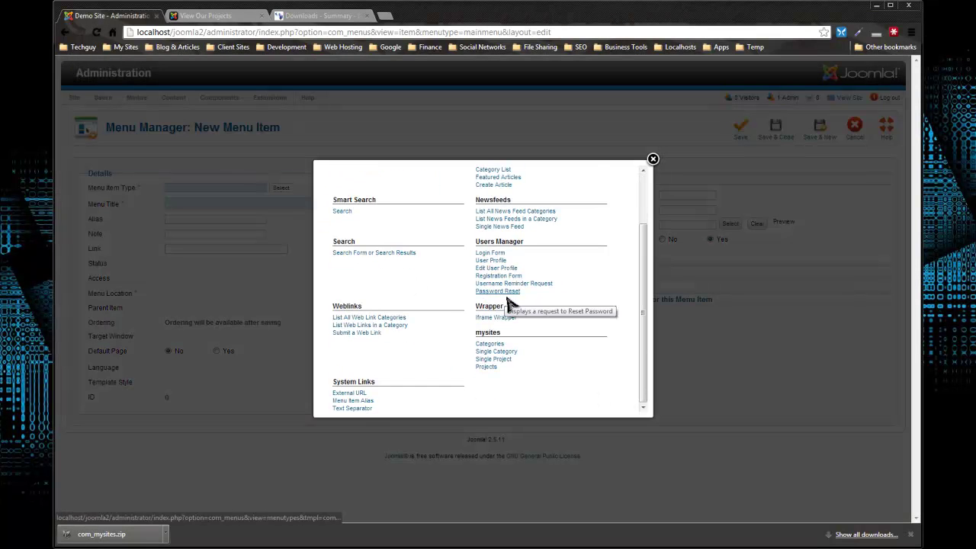
{"action": "left_click", "coordinate": [494, 360]}
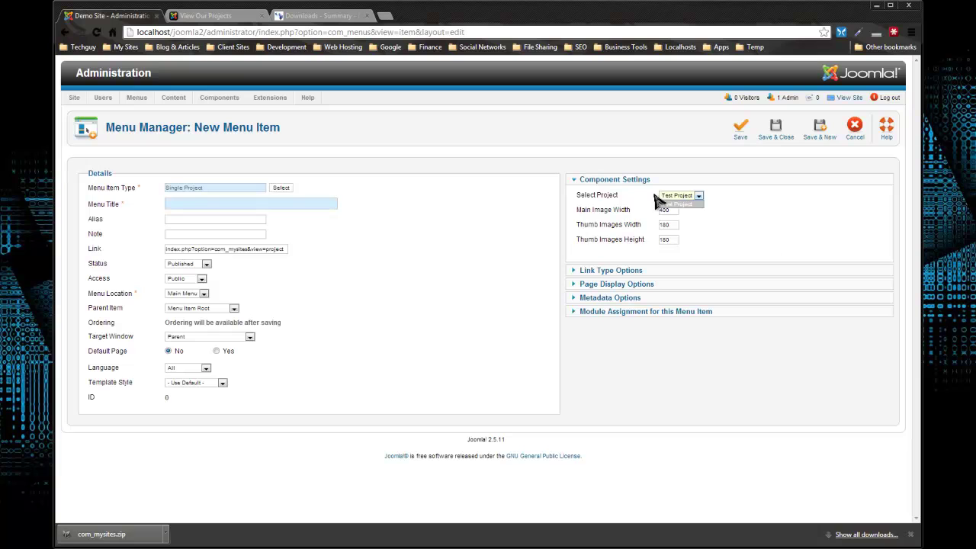
{"action": "left_click", "coordinate": [687, 200]}
{"action": "left_click", "coordinate": [675, 205]}
{"action": "type", "text": "Test Project"}
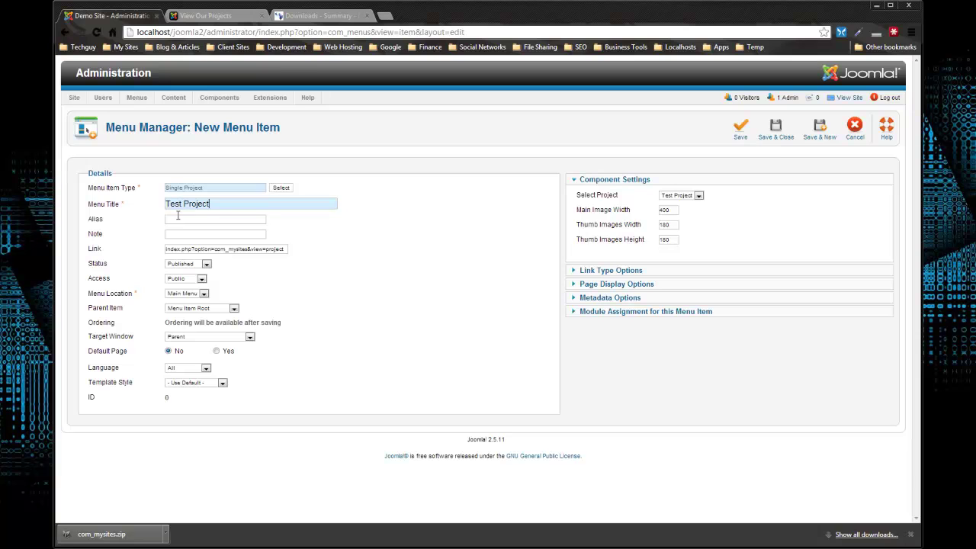
{"action": "left_click", "coordinate": [779, 142]}
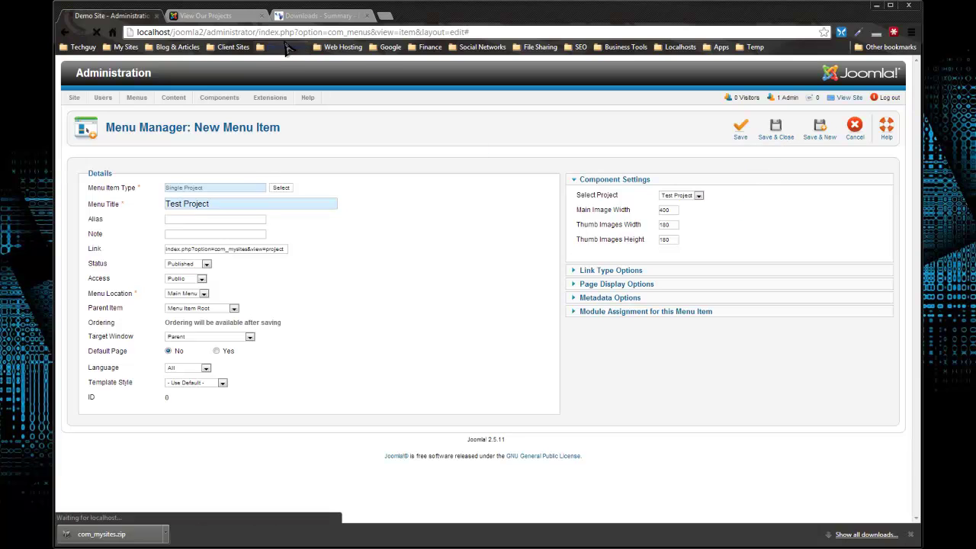
- Reload the front-end site, check the Web Design and Test Project menu pages, and return to the Home page
{"action": "left_click", "coordinate": [229, 16]}
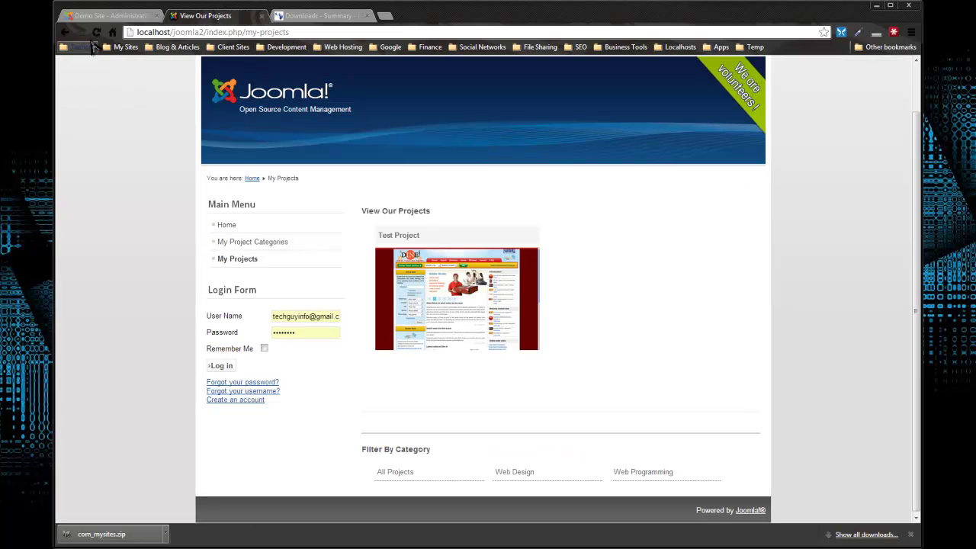
{"action": "left_click", "coordinate": [97, 33]}
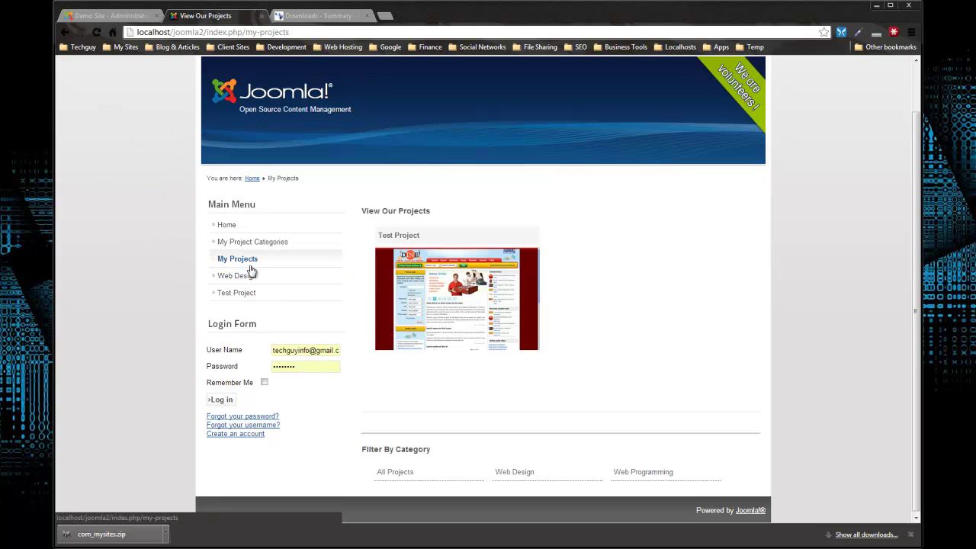
{"action": "left_click", "coordinate": [247, 279]}
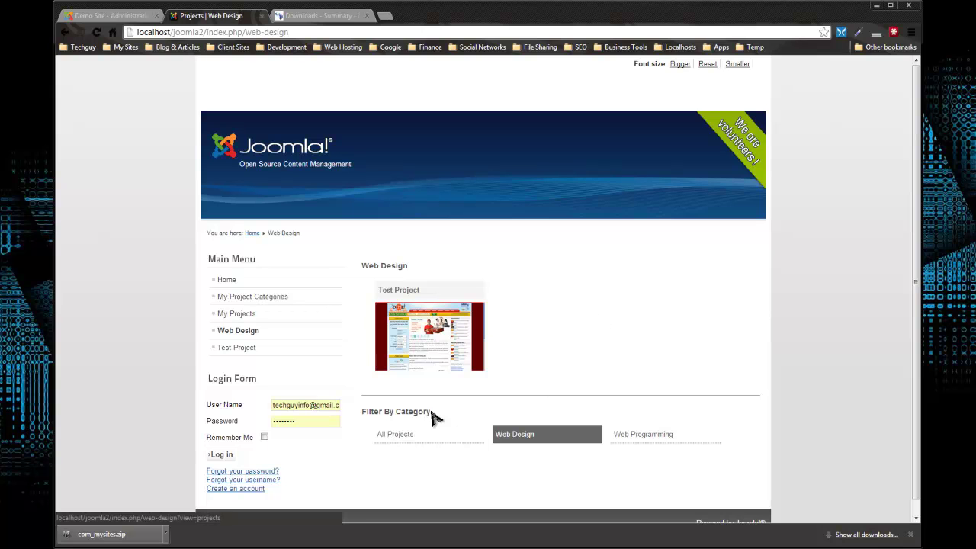
{"action": "left_click", "coordinate": [237, 348]}
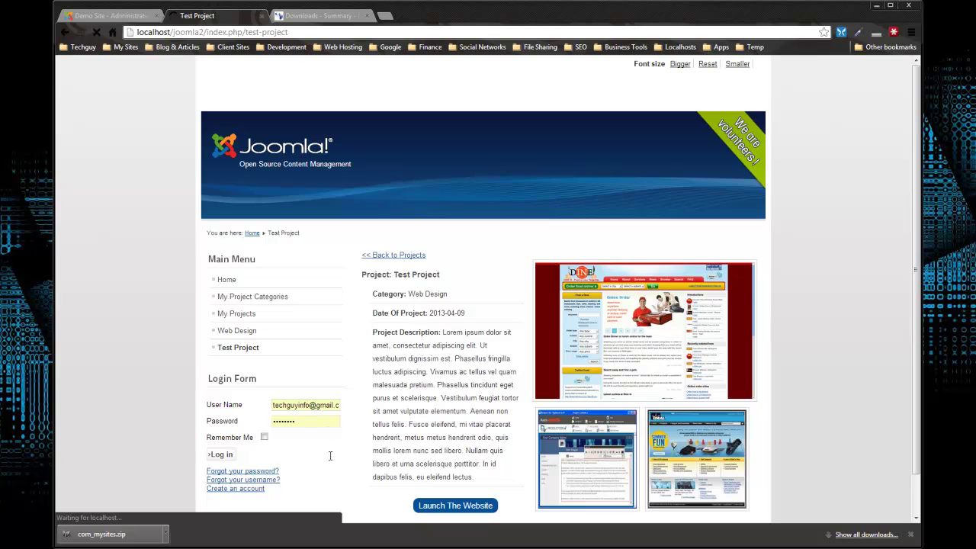
{"action": "left_click", "coordinate": [226, 279]}
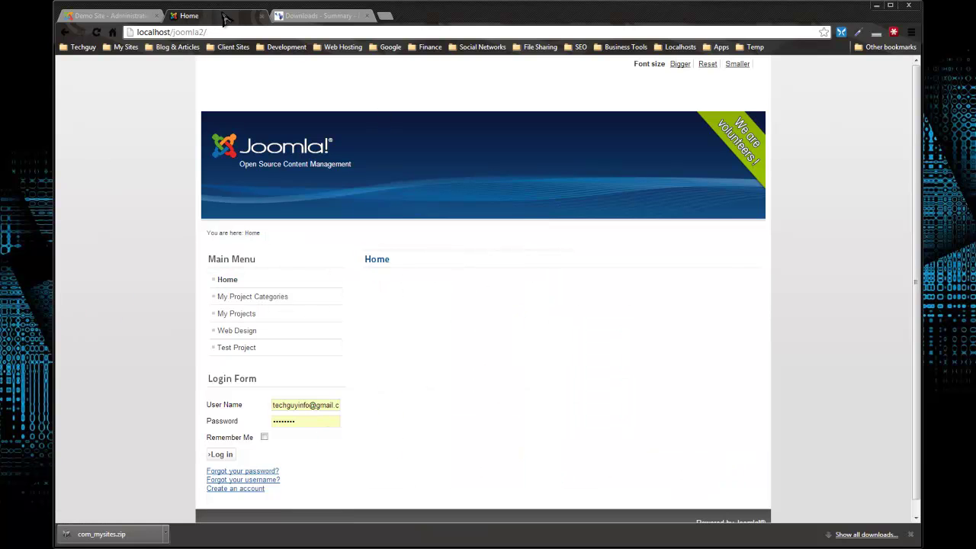
- Switch to the Tech Guy downloads site, open the Modules category, and review the available My Sites modules
{"action": "left_click", "coordinate": [309, 16]}
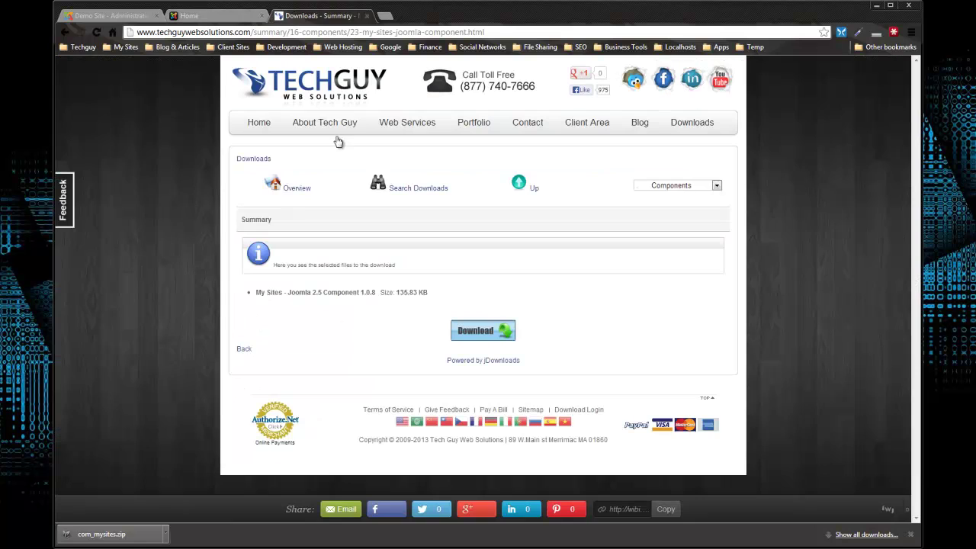
{"action": "left_click", "coordinate": [700, 187]}
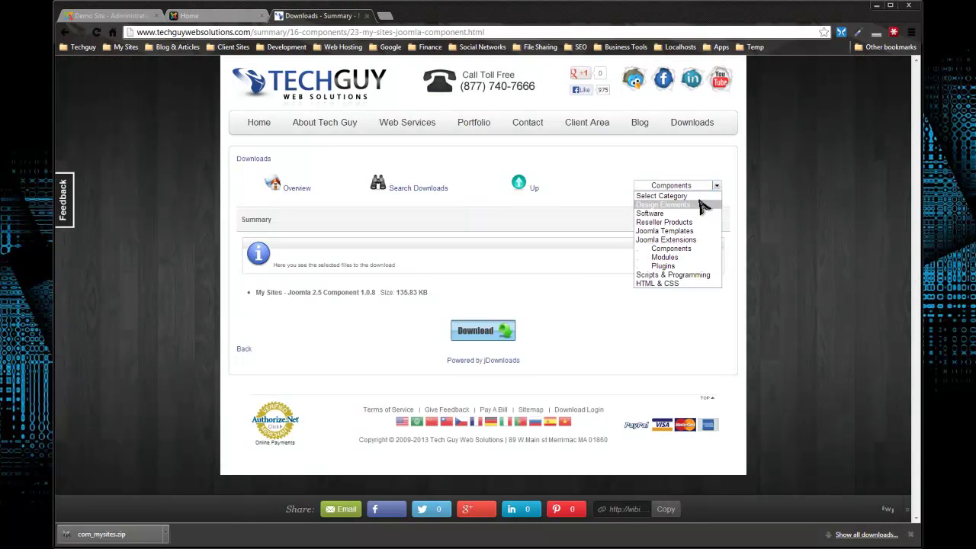
{"action": "left_click", "coordinate": [694, 258]}
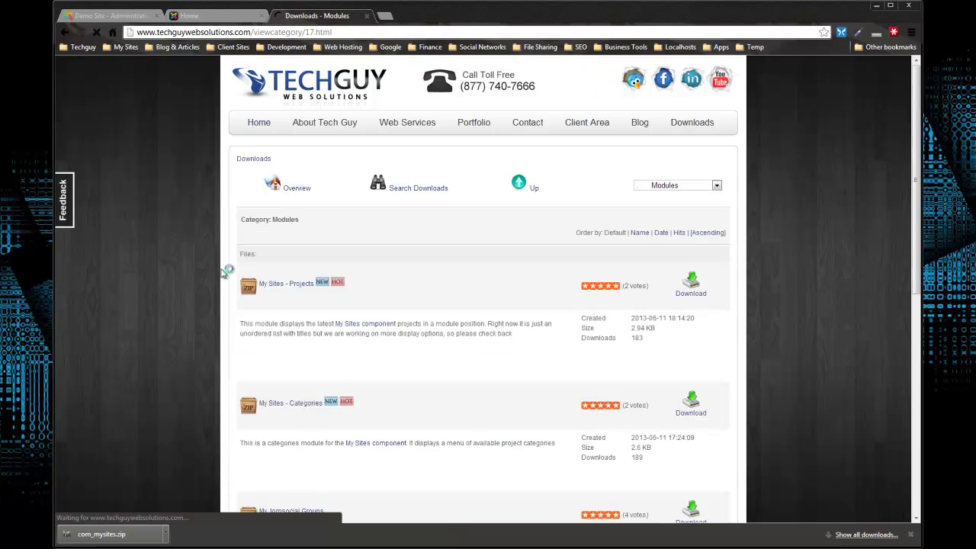
{"action": "scroll", "coordinate": [231, 272], "scroll_direction": "down", "scroll_amount": 1}
{"action": "scroll", "coordinate": [227, 276], "scroll_direction": "down", "scroll_amount": 3}
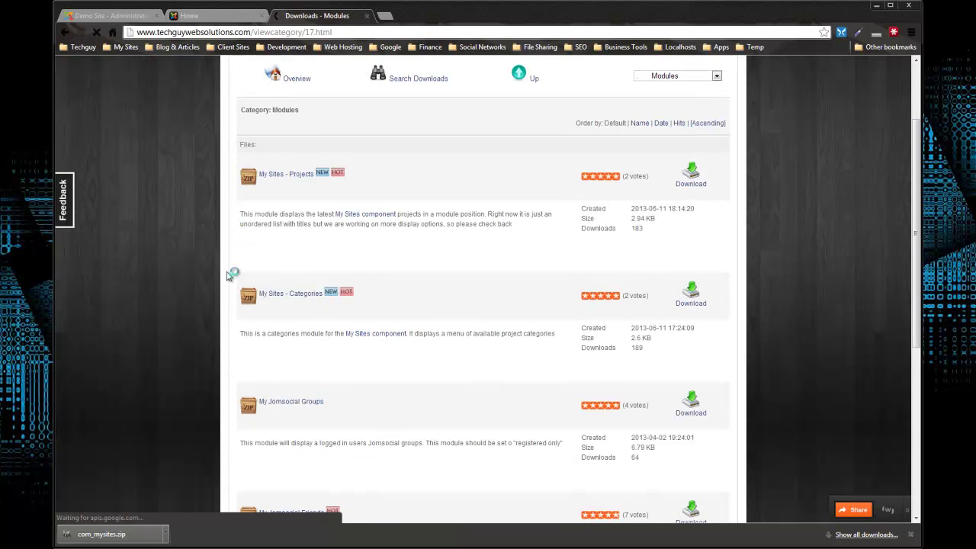
{"action": "scroll", "coordinate": [228, 272], "scroll_direction": "up", "scroll_amount": 2}
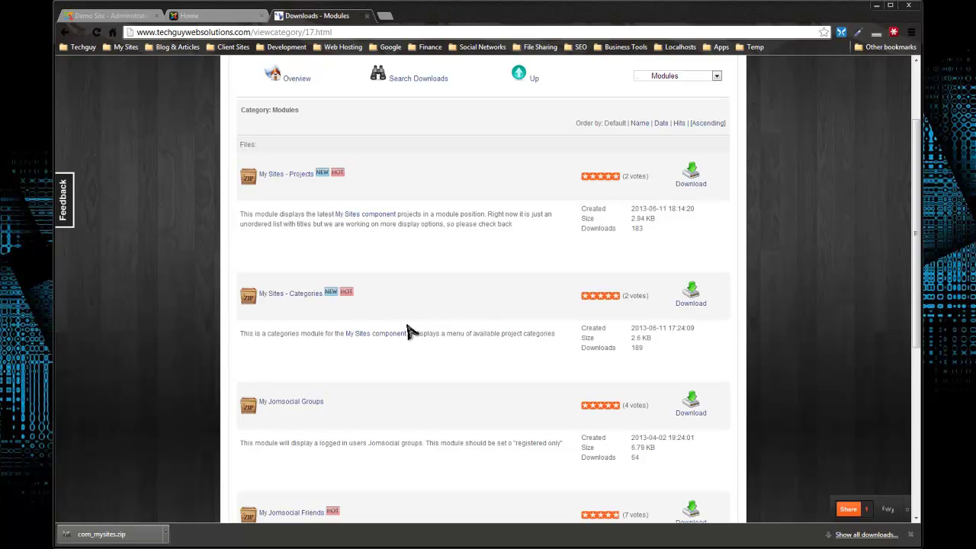
{"action": "scroll", "coordinate": [412, 329], "scroll_direction": "up", "scroll_amount": 3}
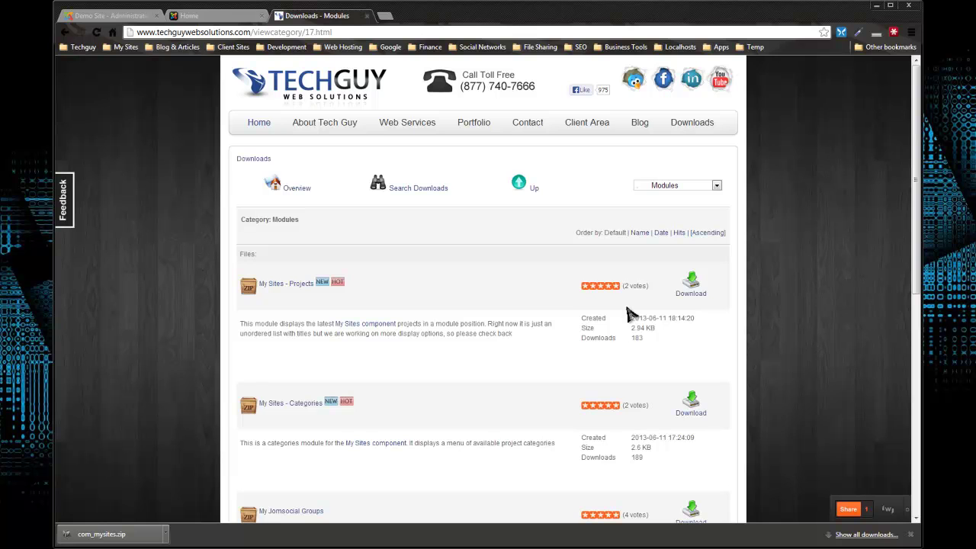